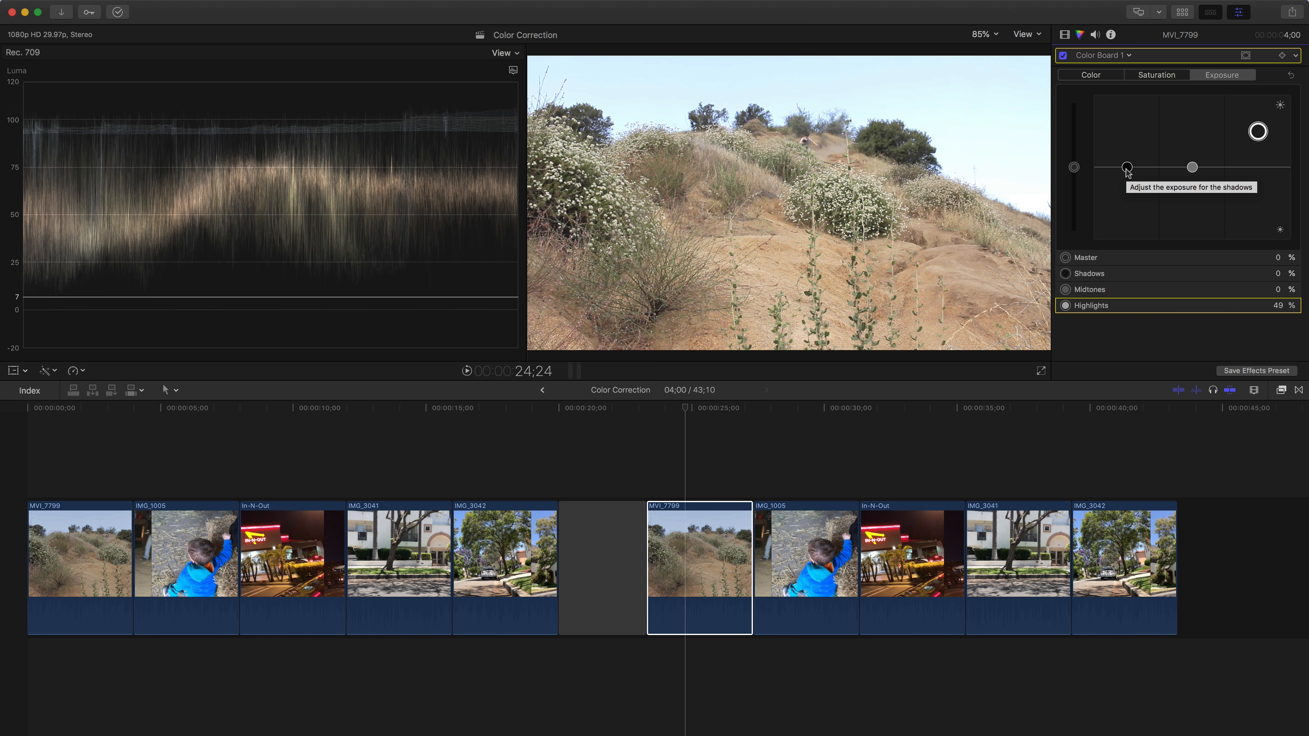
- Lower the exposure of the corrected MVI_7799 clip's shadows to -32% and its midtones to -16%
drag(1127, 169, 1123, 265)
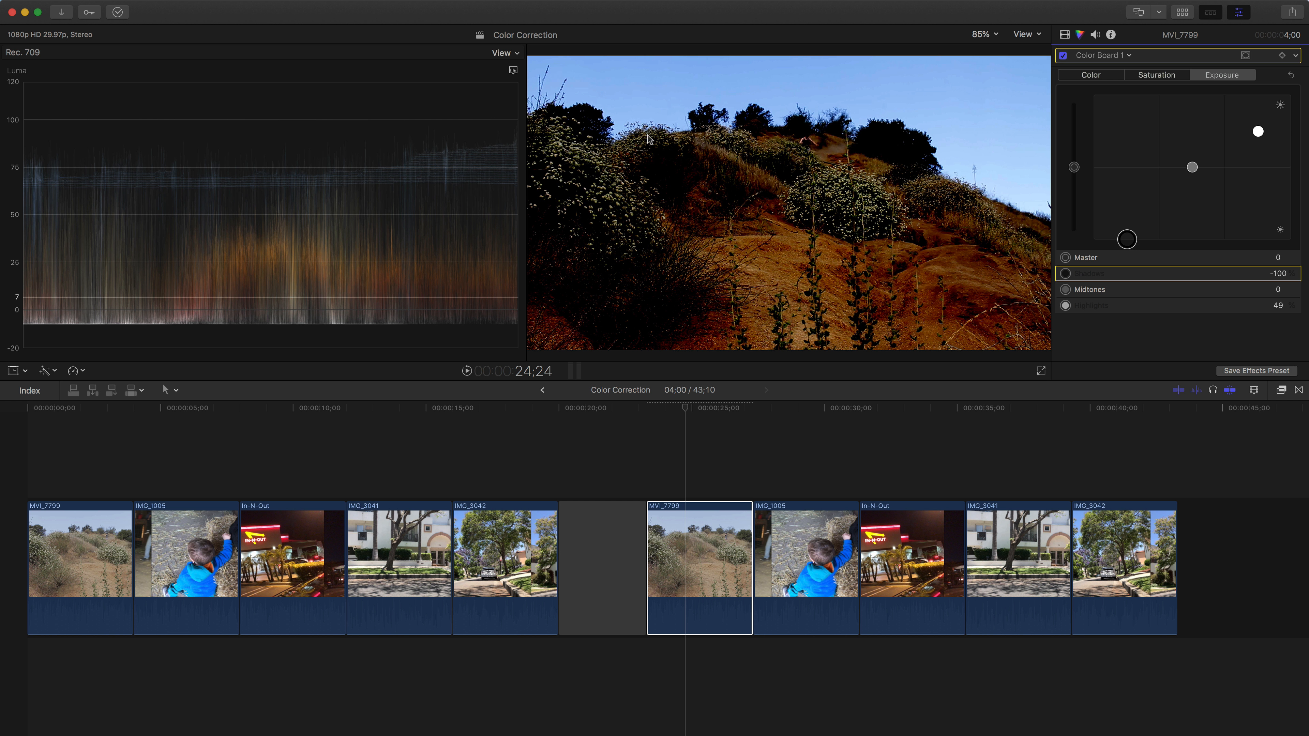
drag(1127, 242, 1126, 194)
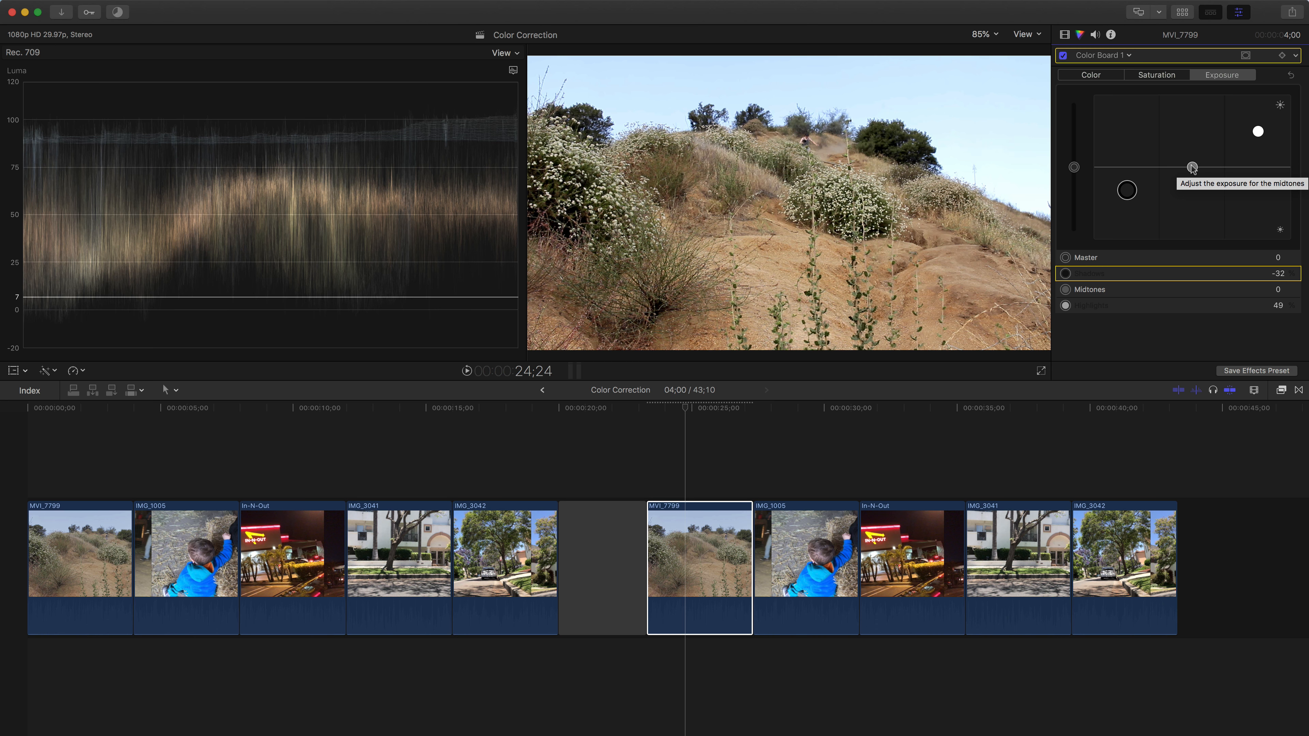
mouse_move(1192, 167)
mouse_down()
mouse_move(1191, 128)
mouse_move(1194, 175)
mouse_up()
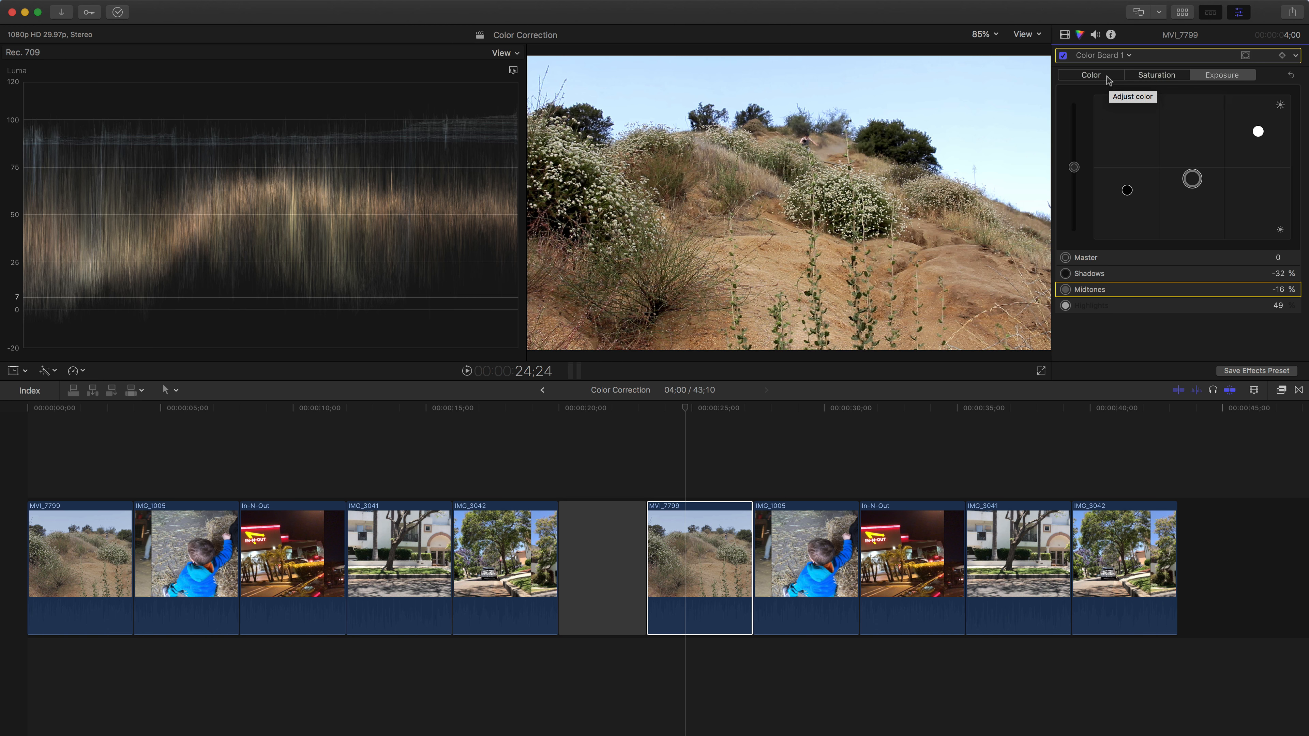
- Compare MVI_7799 with and without its Color Board 1 correction, leaving the correction enabled
click(1063, 55)
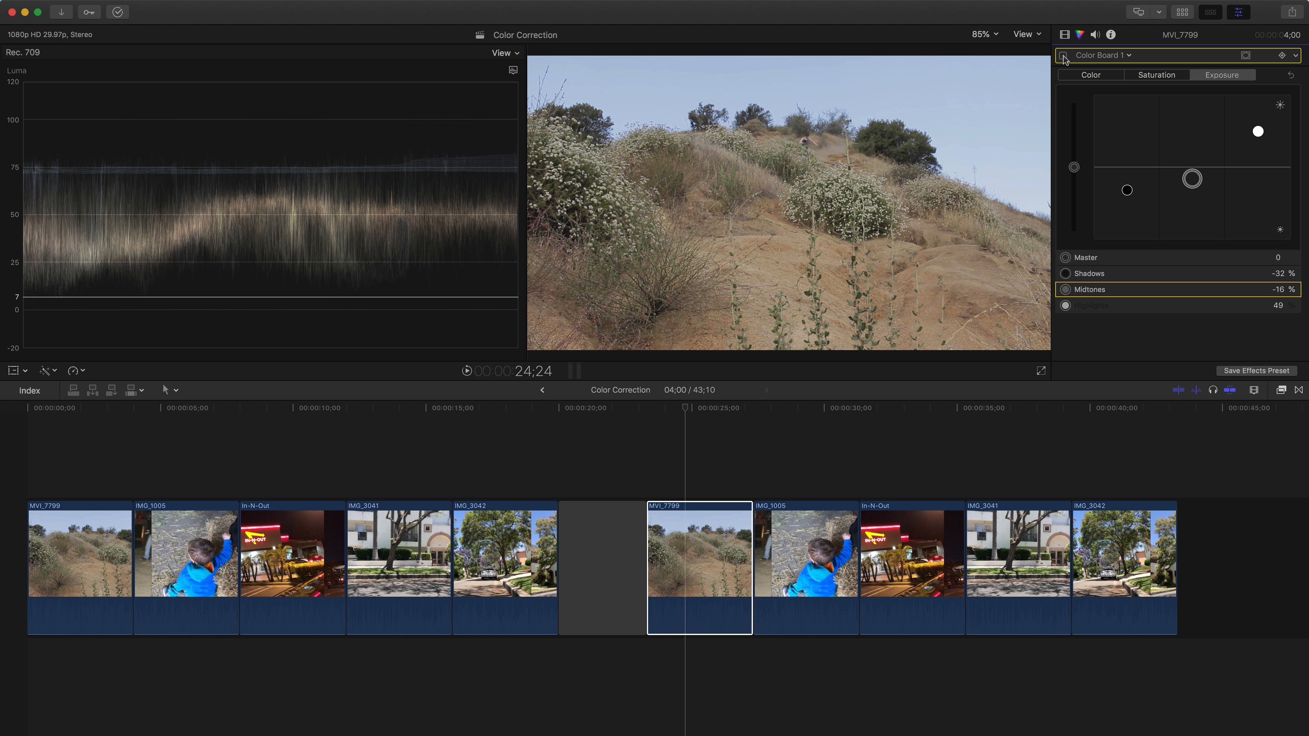
click(1064, 55)
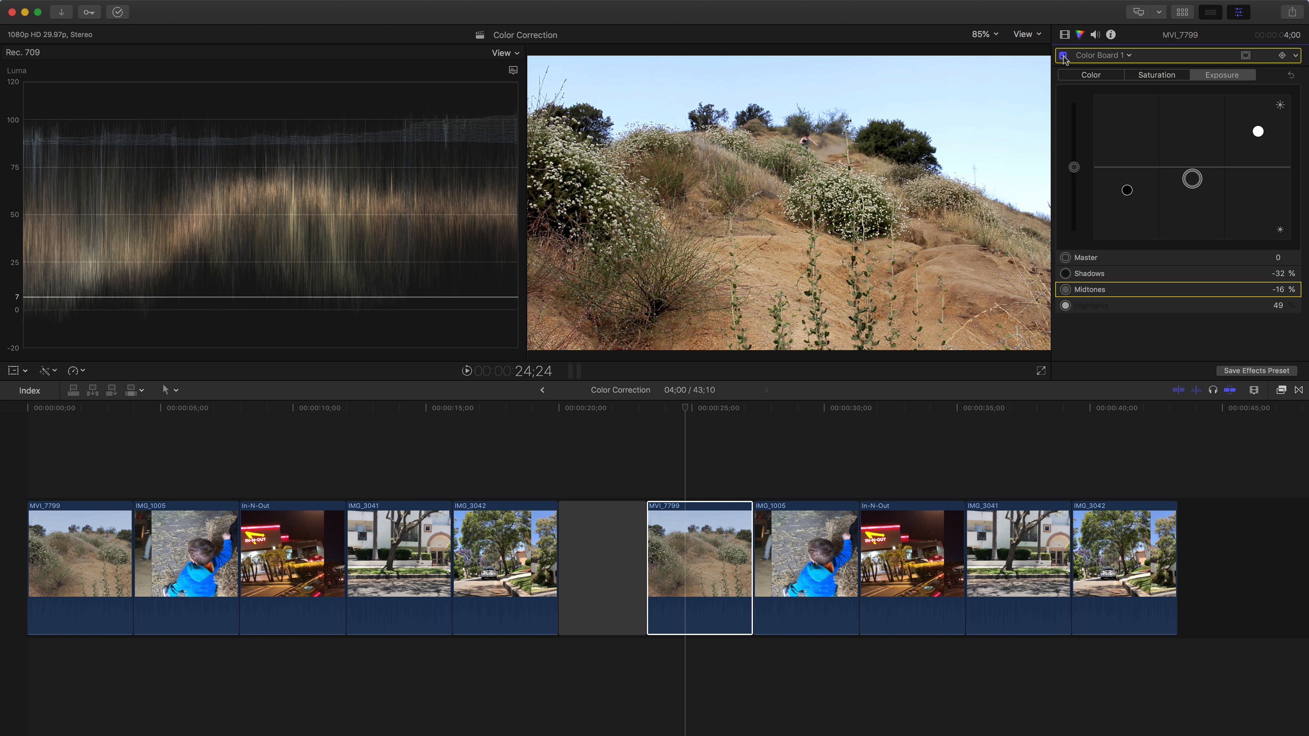
click(1064, 56)
click(1064, 56)
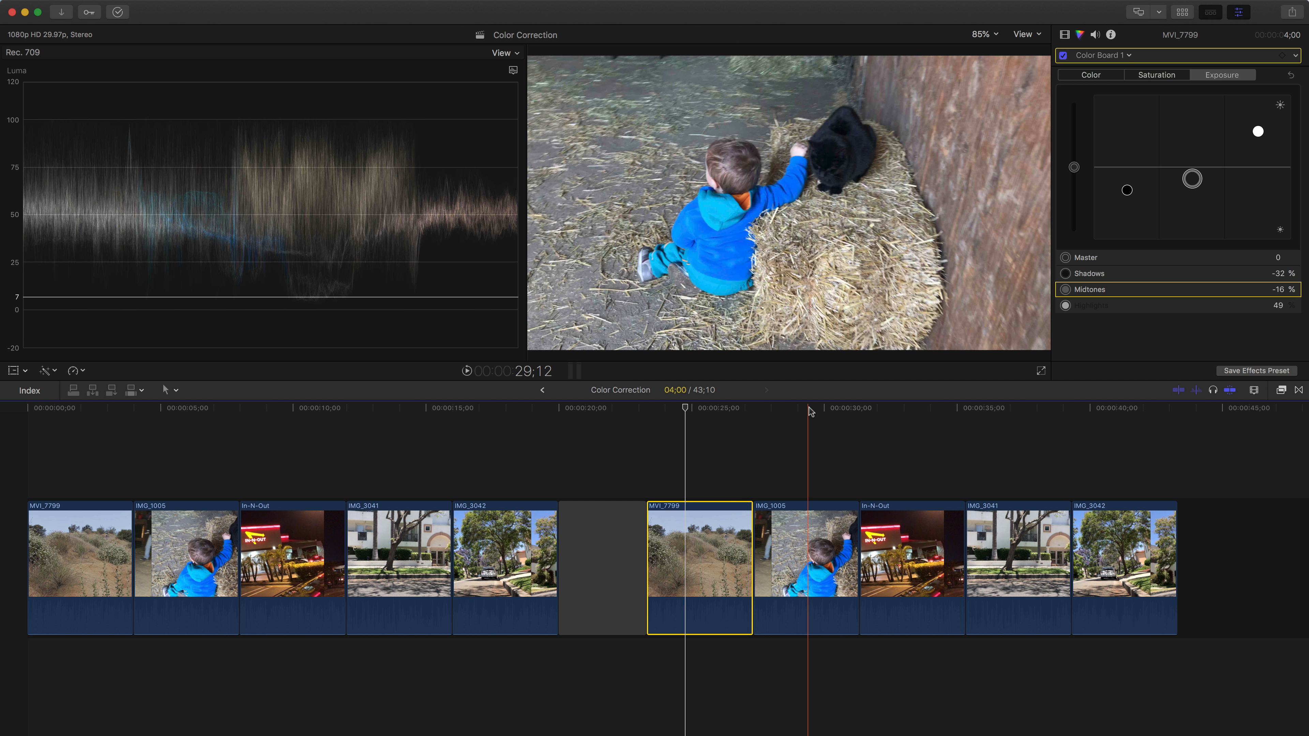
- Set the exposure of the second IMG_1005 clip to highlights 10%, shadows -19% and midtones -4%
click(808, 410)
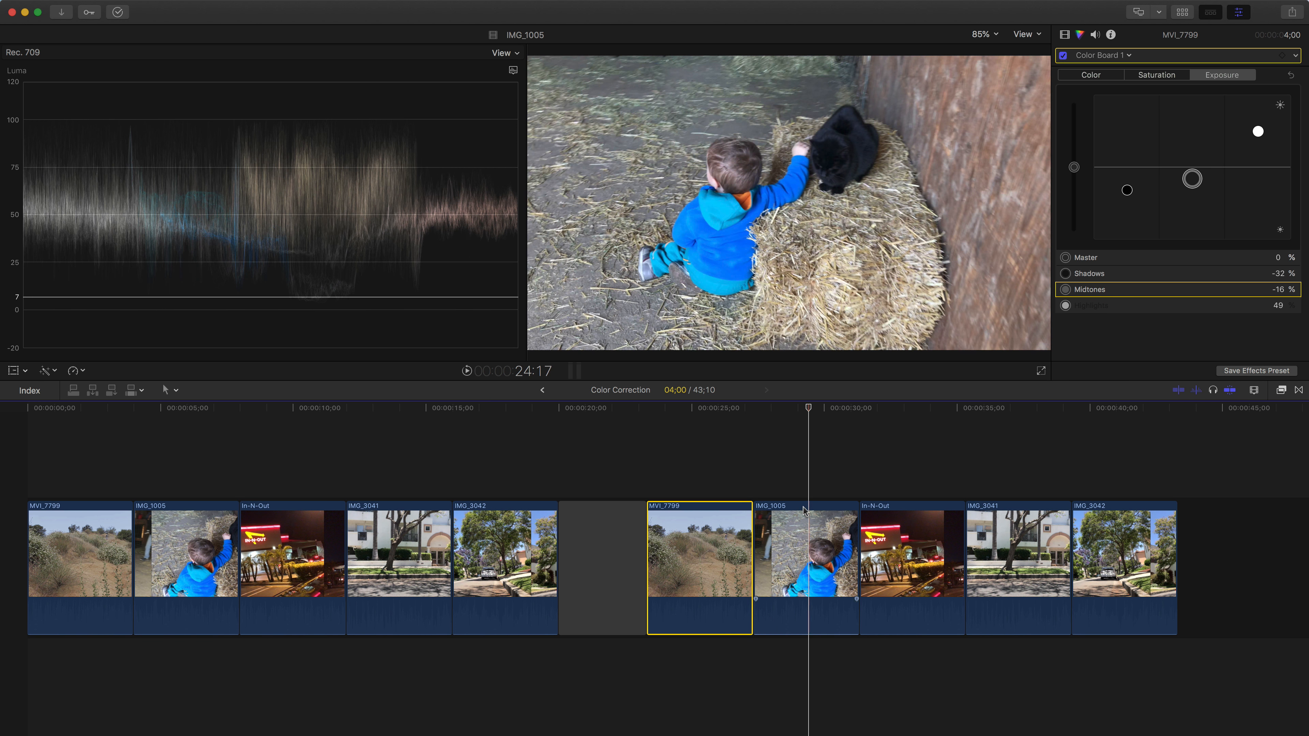
click(798, 539)
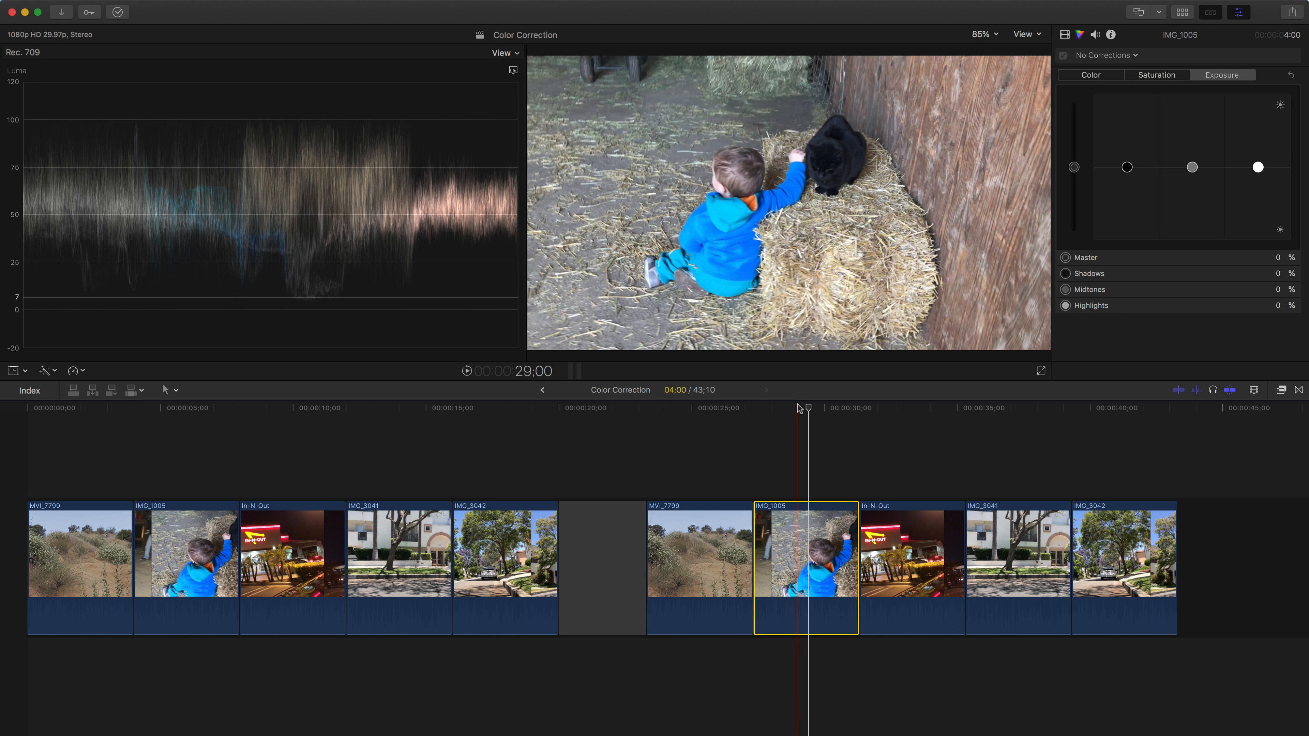
click(791, 407)
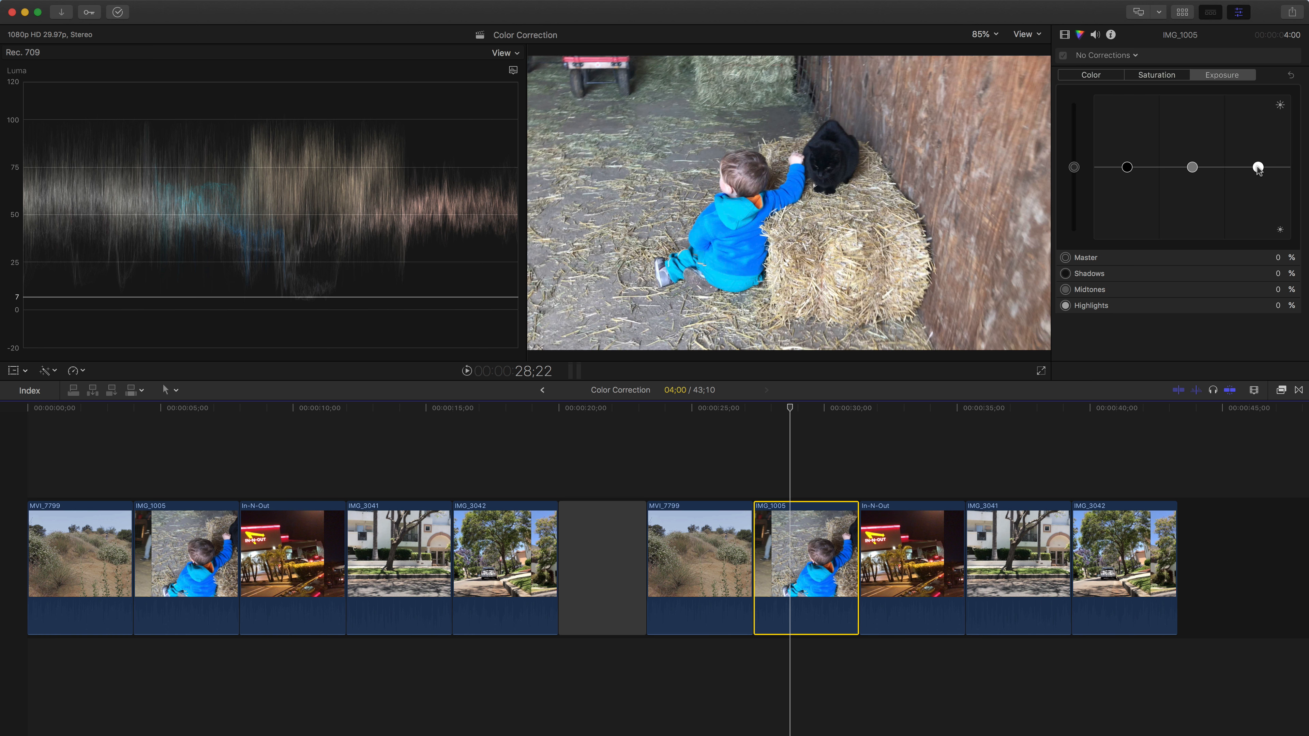
drag(1257, 166, 1258, 161)
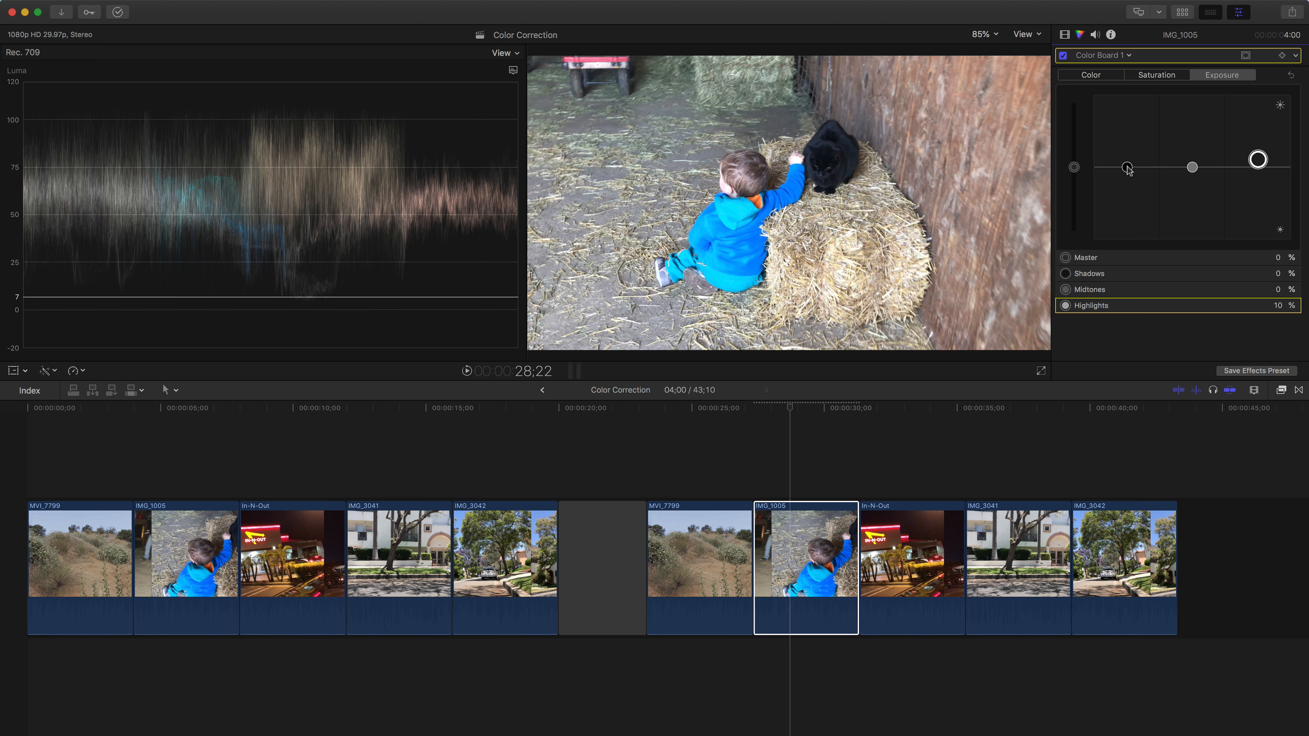
drag(1128, 171, 1196, 173)
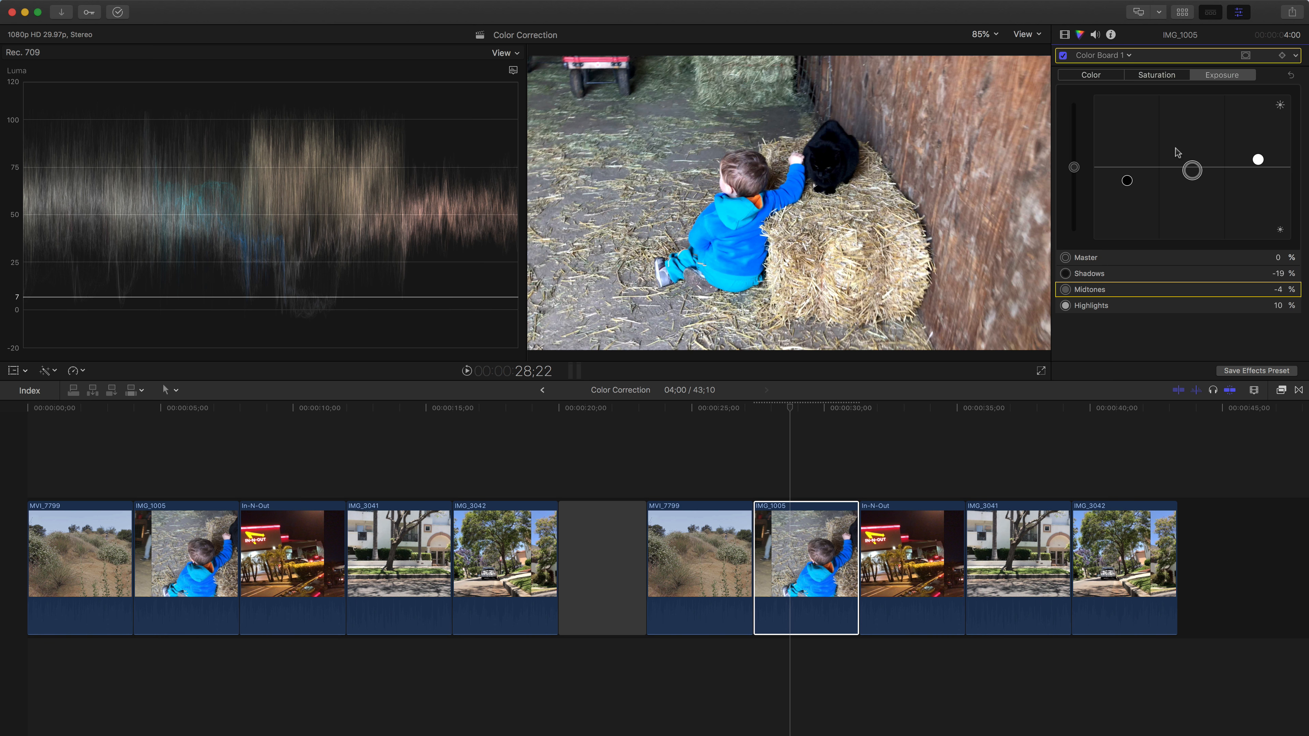
- Compare the current IMG_1005 frame with and without its Color Board 1 correction
click(1064, 55)
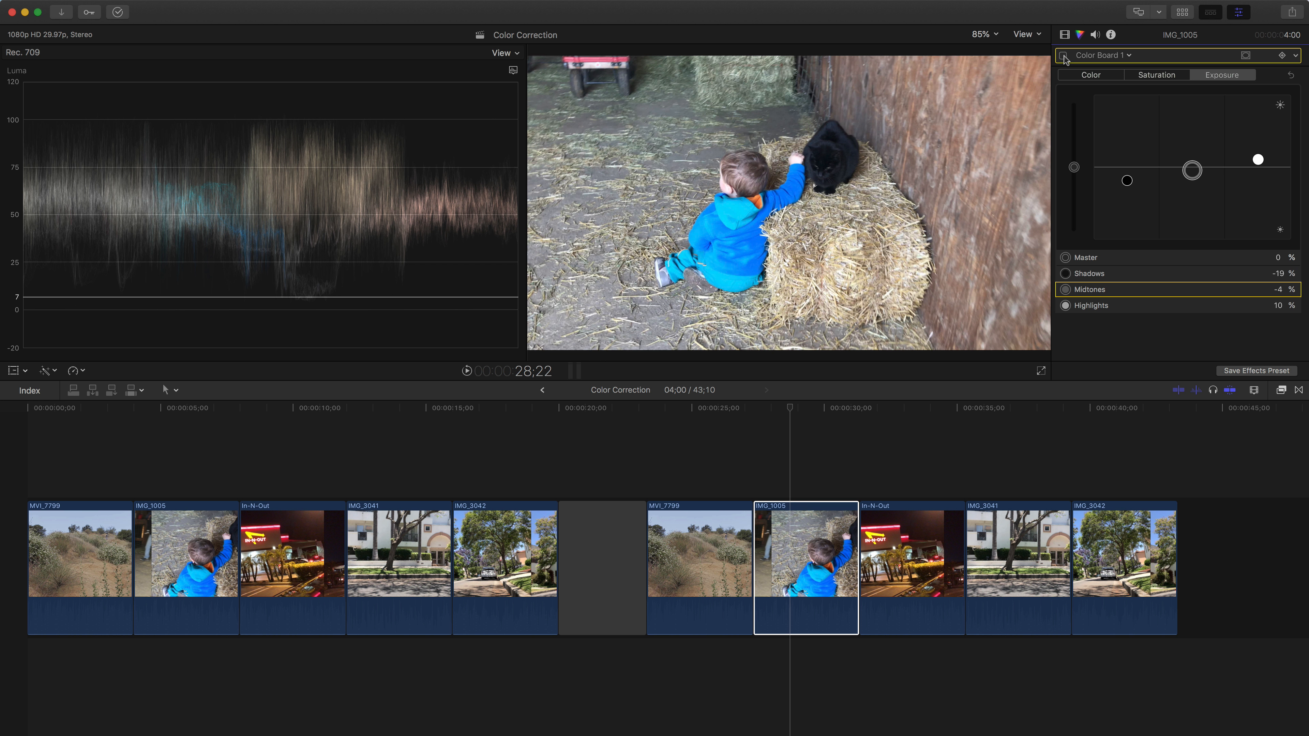
click(1063, 56)
click(1064, 56)
click(1063, 56)
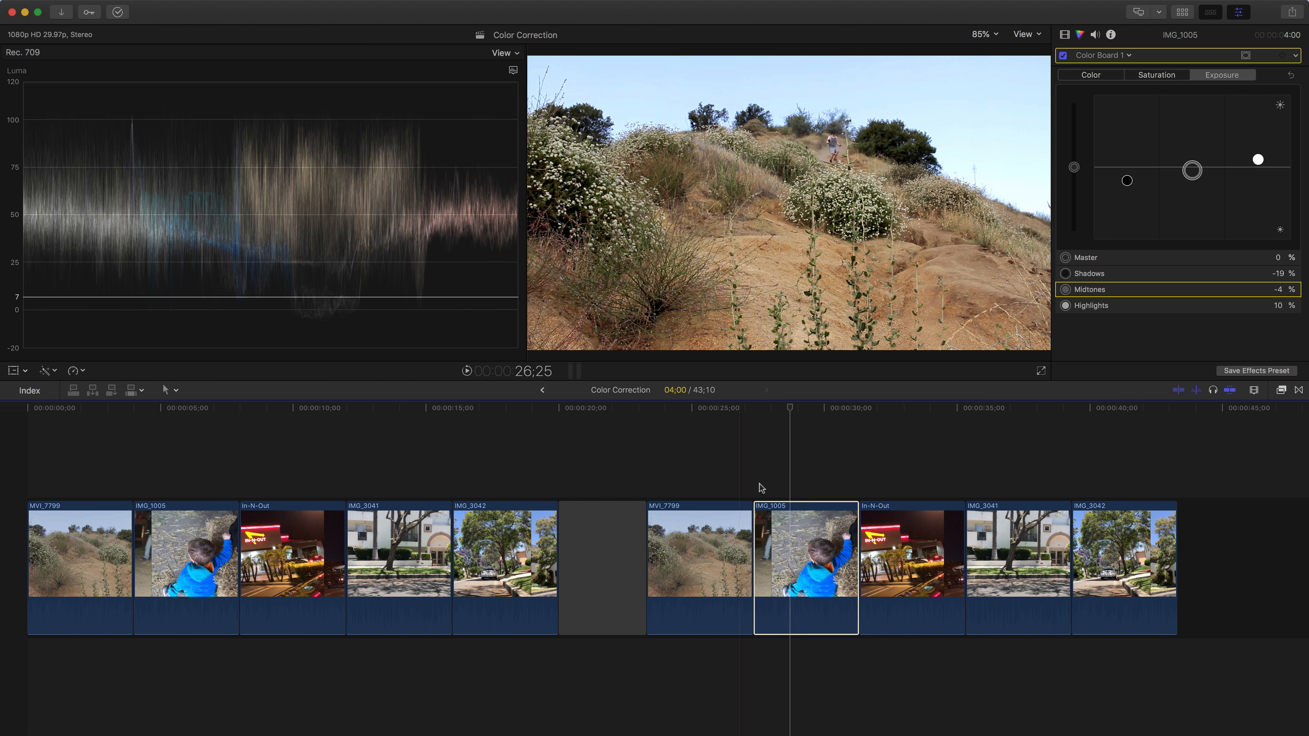
- Play the second IMG_1005 clip from its start while switching Color Board 1 off and on, and leave the correction enabled
drag(768, 411, 802, 408)
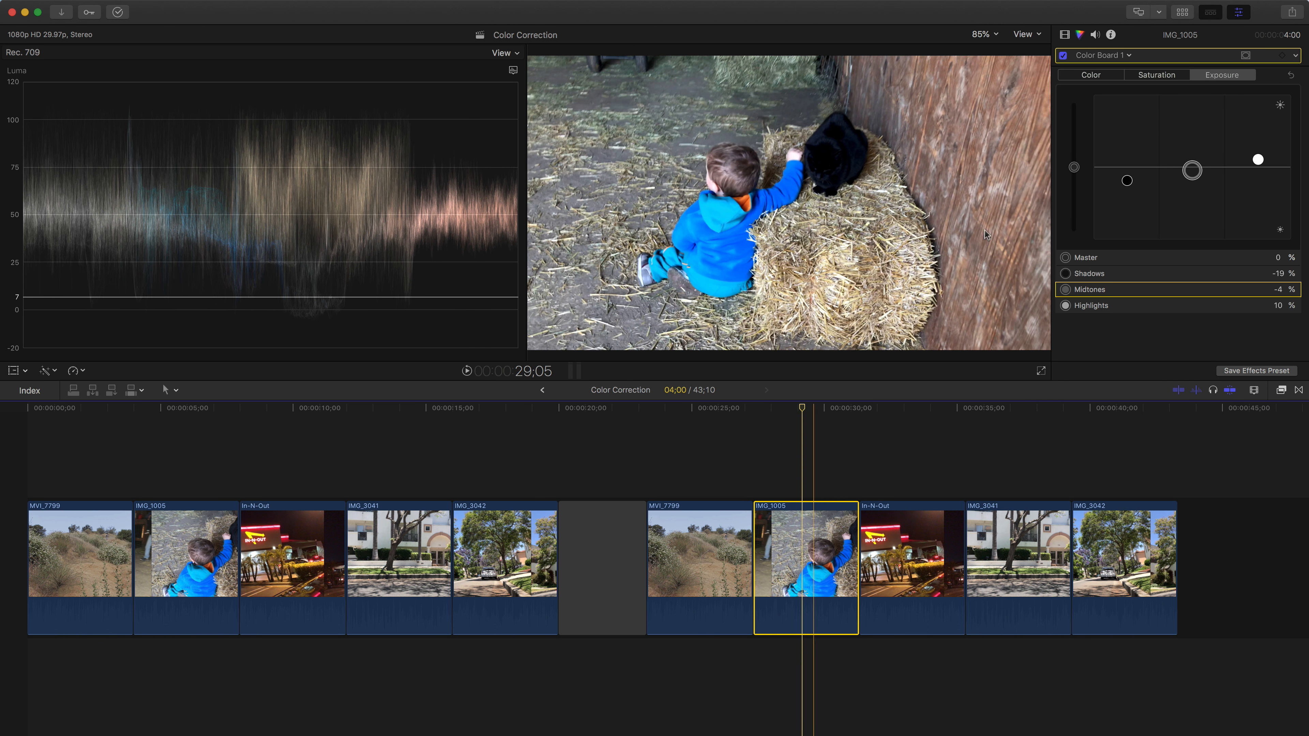
click(754, 410)
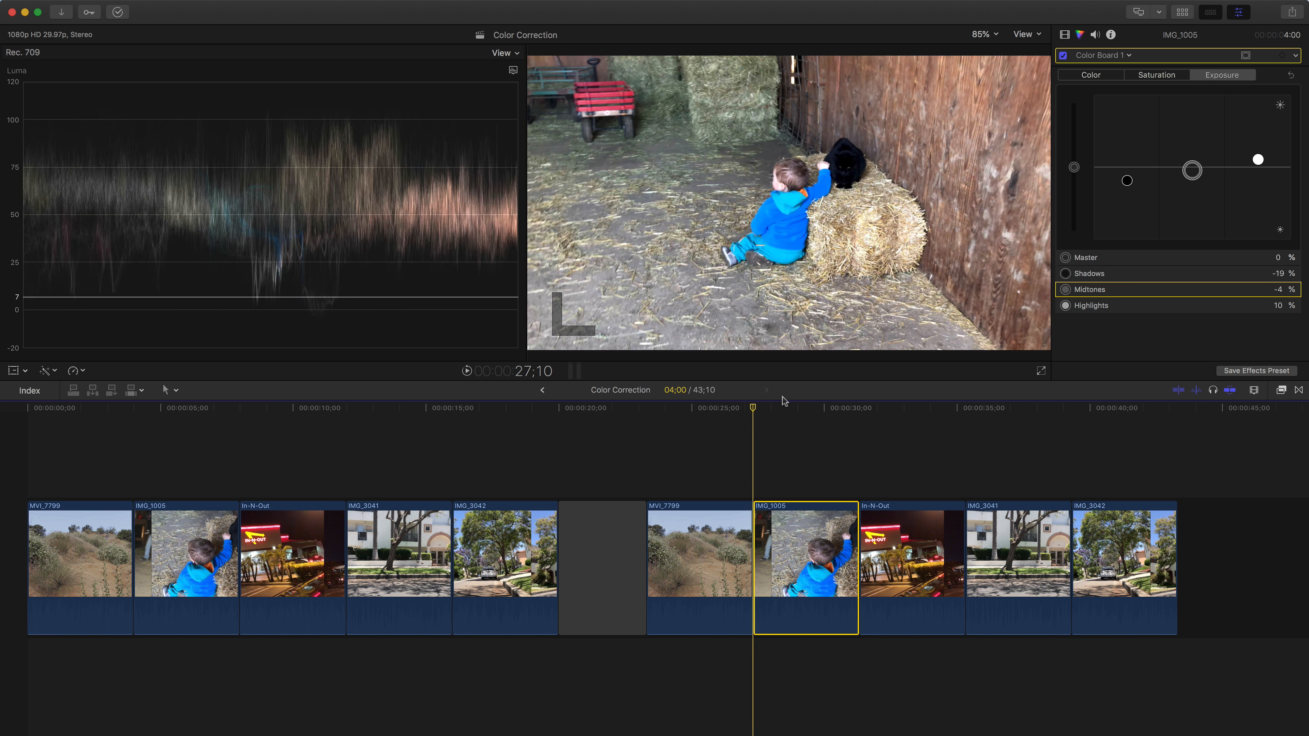
click(1064, 55)
key(space)
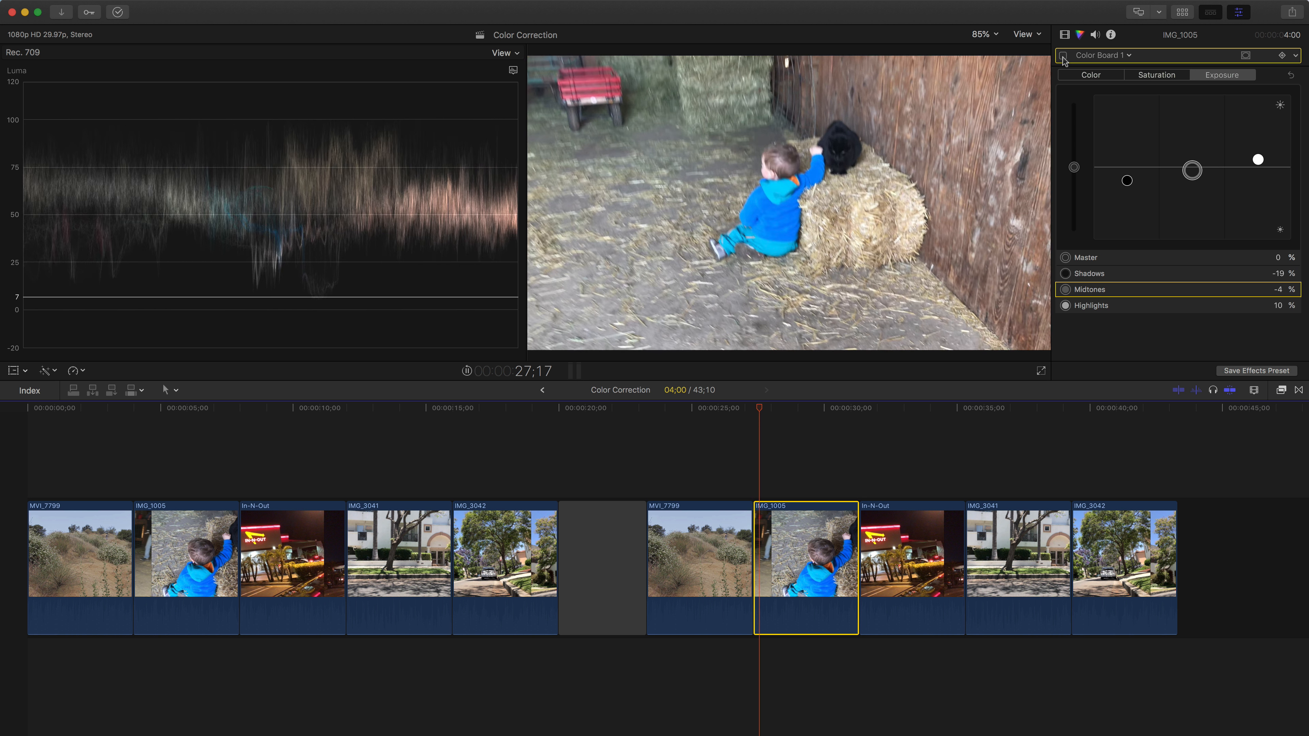
click(1064, 56)
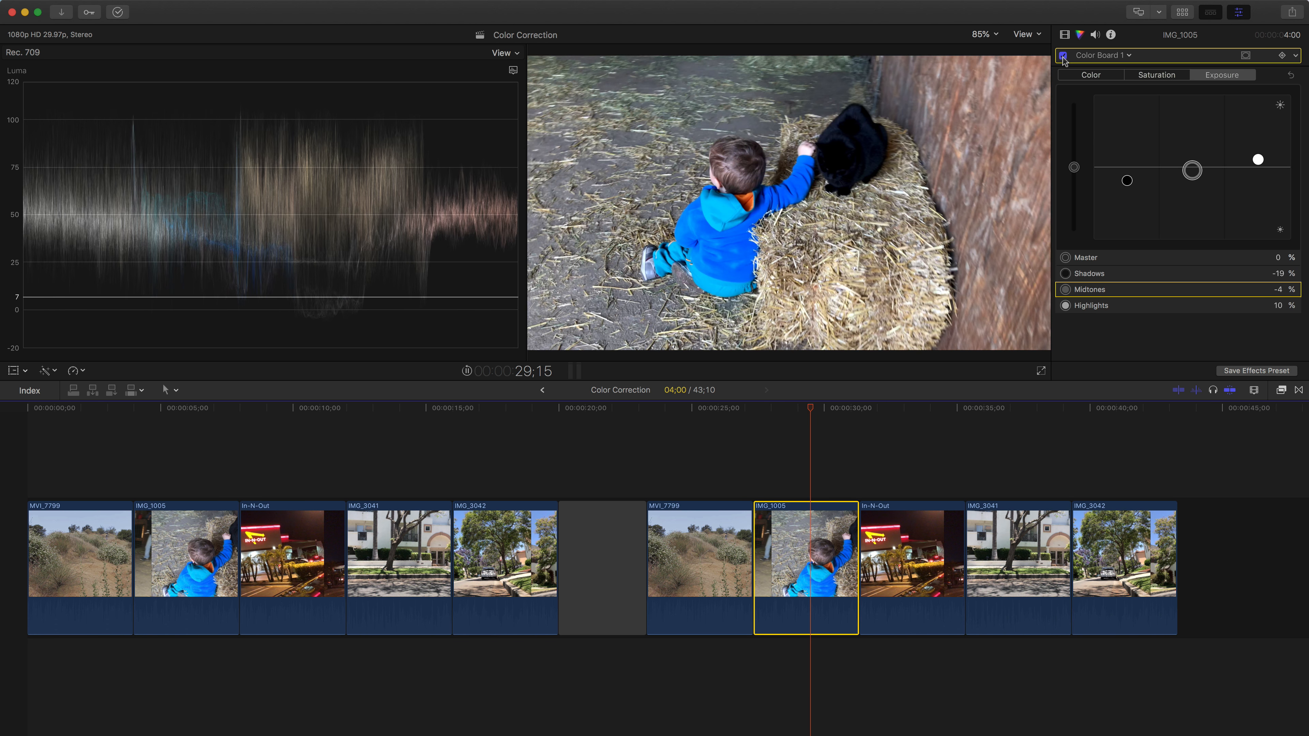
click(1064, 56)
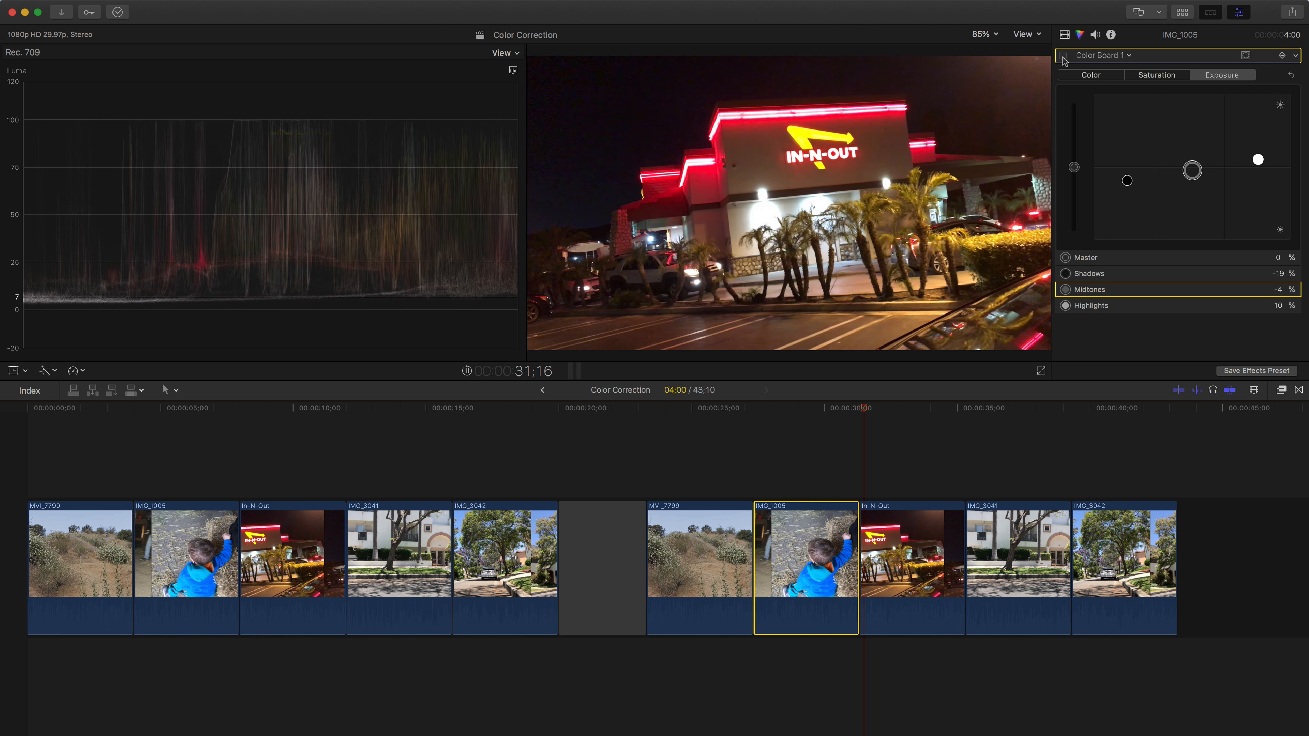
key(space)
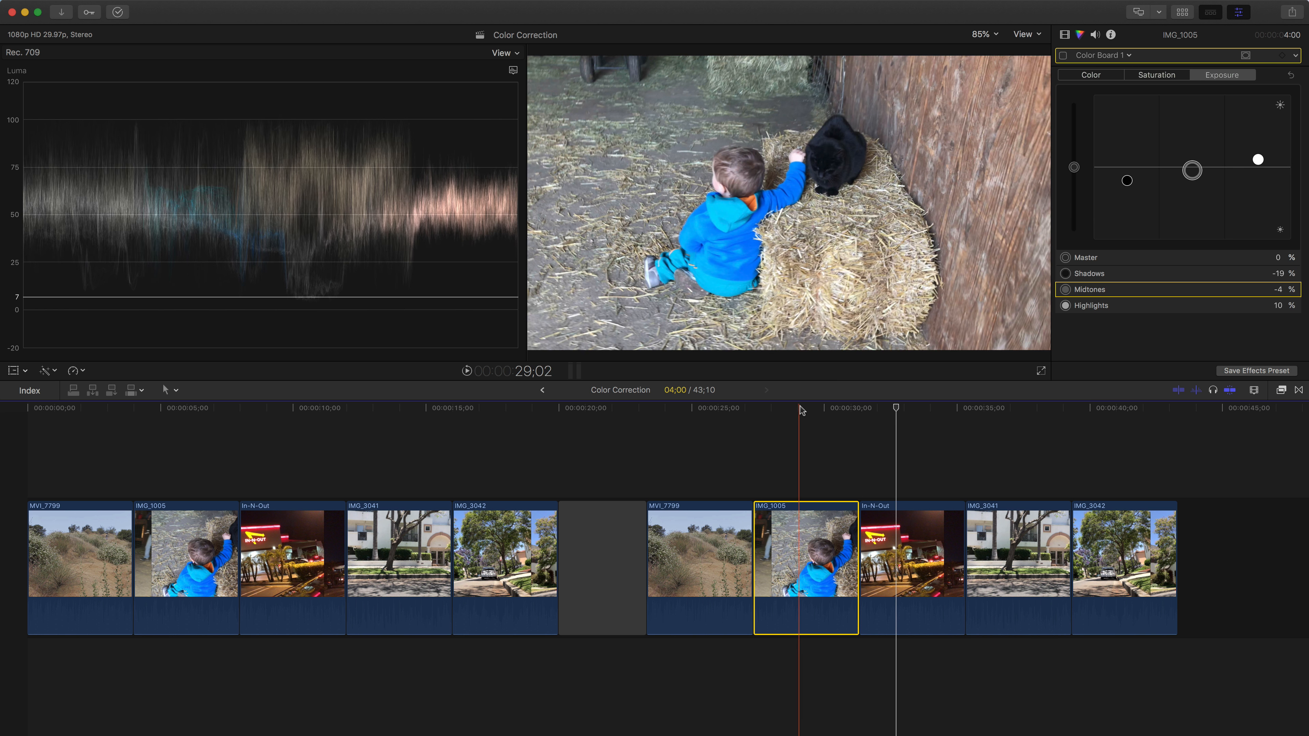
click(813, 408)
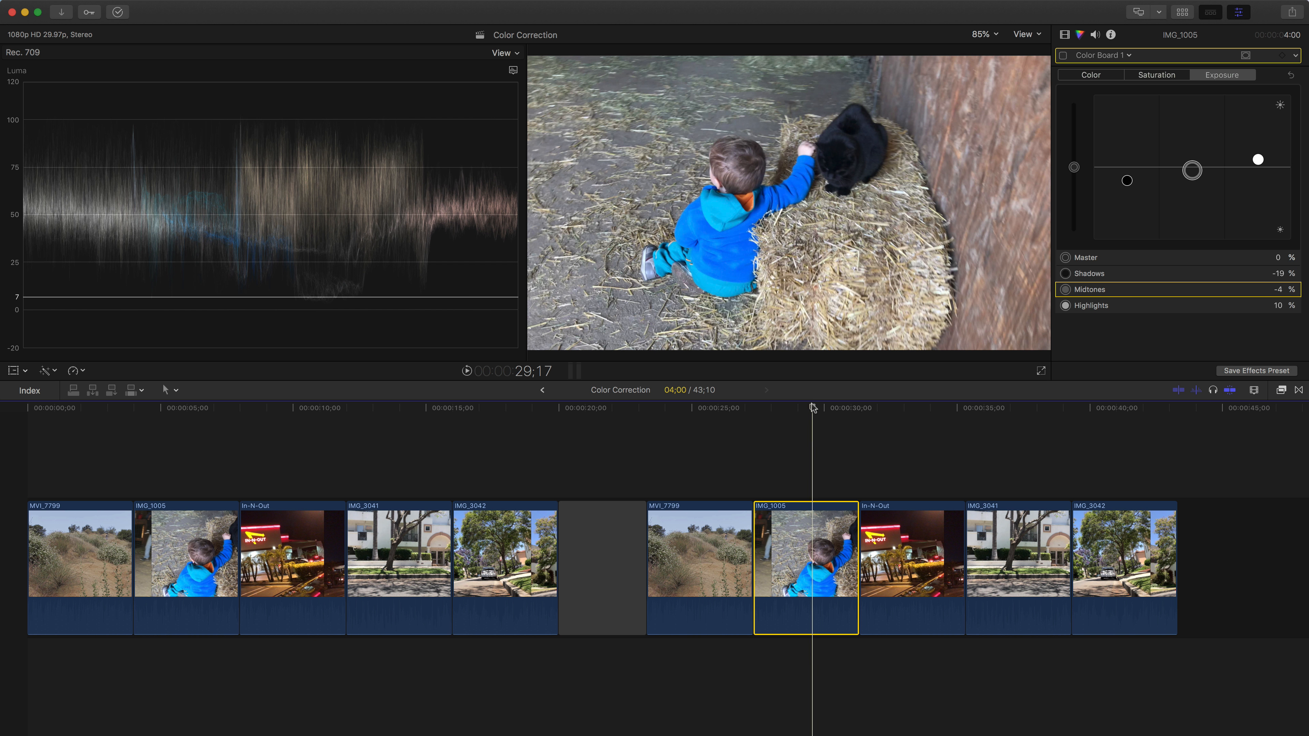
click(1064, 56)
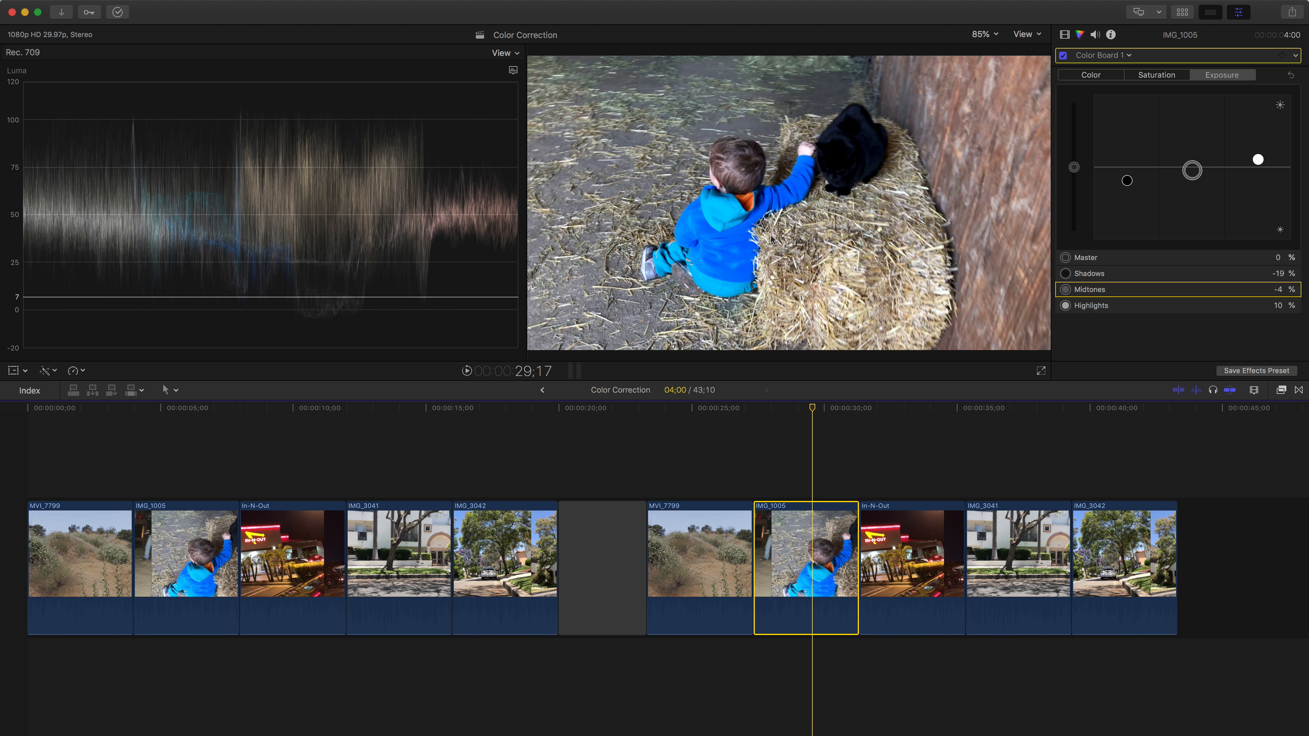
- Set the exposure of the second In-N-Out clip to highlights 13%, shadows -18% and midtones -4%
click(904, 408)
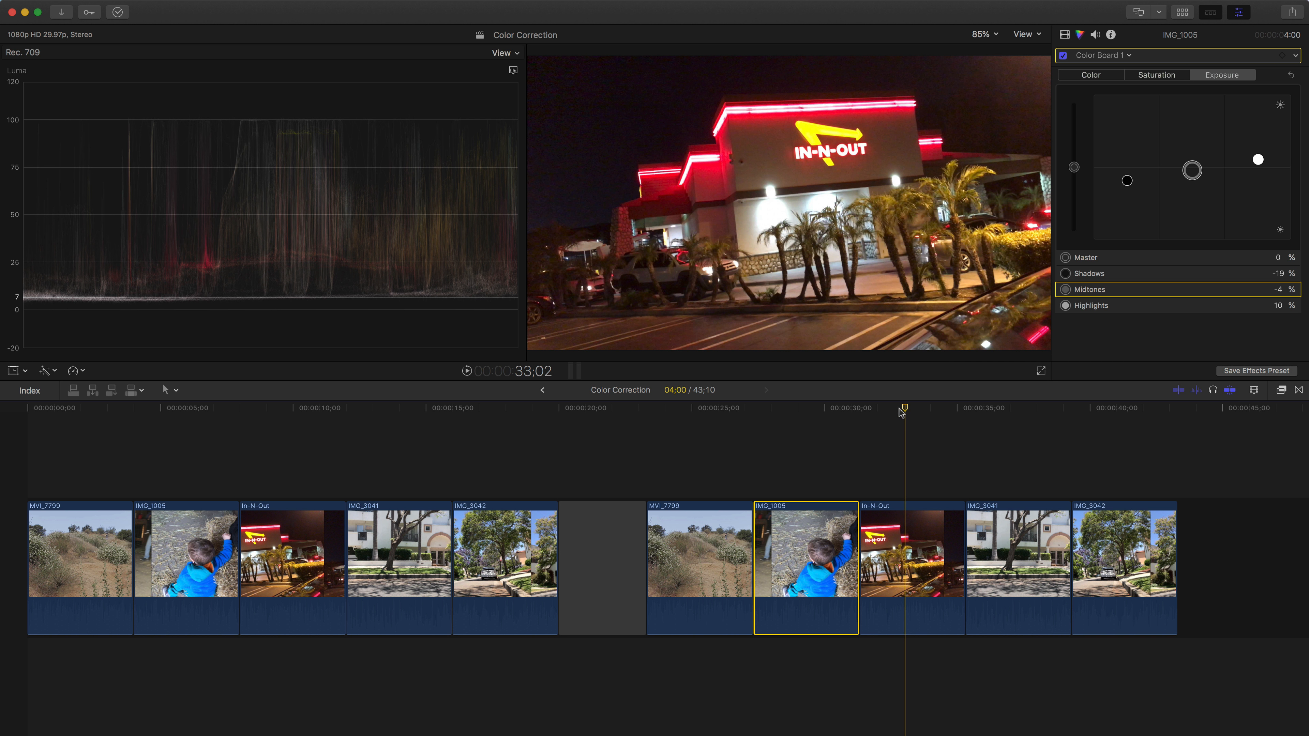
click(909, 568)
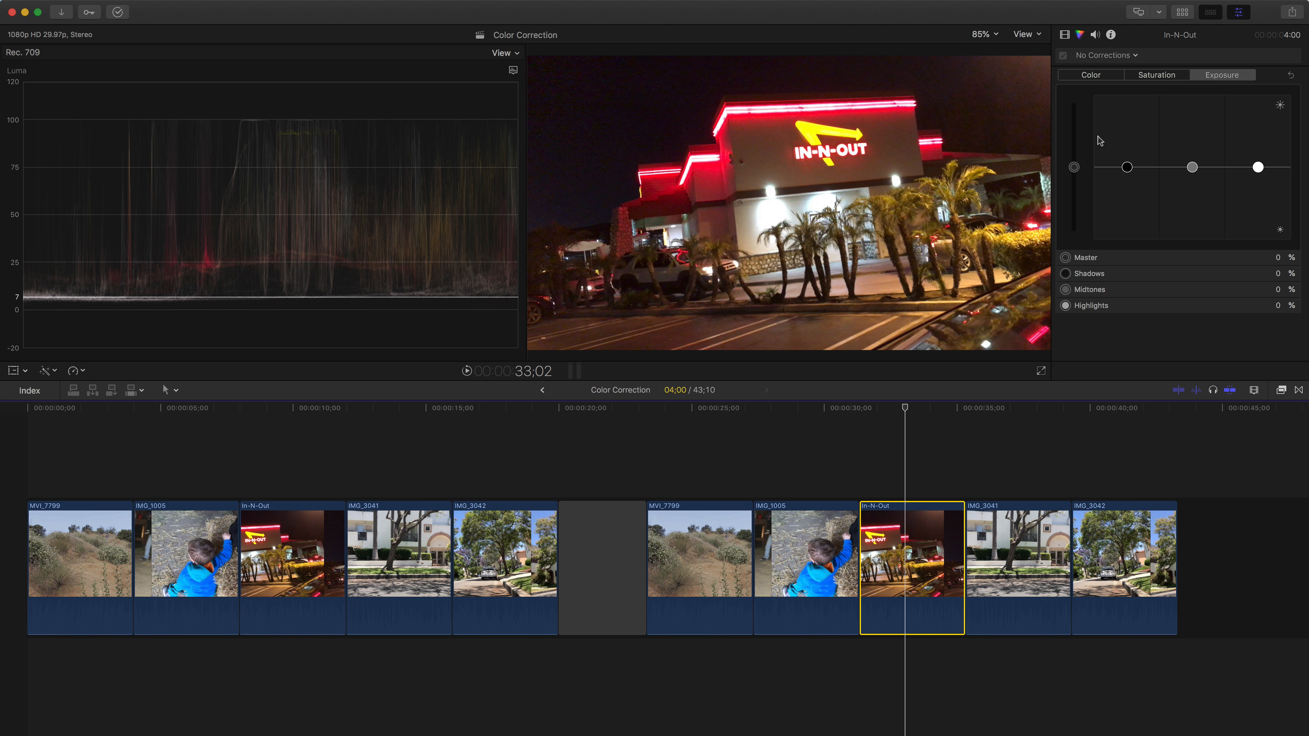
click(1258, 167)
mouse_move(1258, 168)
mouse_down()
mouse_move(1258, 144)
mouse_move(1258, 158)
mouse_up()
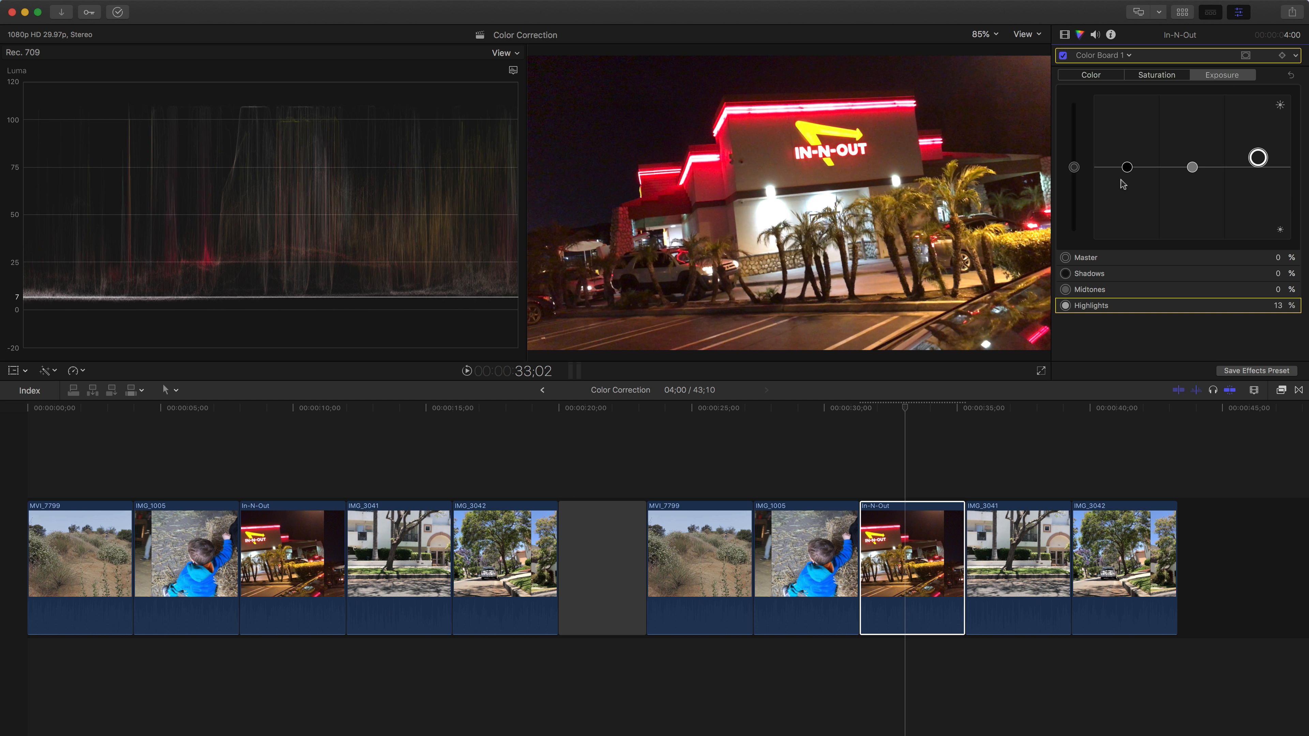
mouse_move(1127, 167)
mouse_down()
mouse_move(1129, 194)
mouse_move(1128, 171)
mouse_move(1129, 182)
mouse_up()
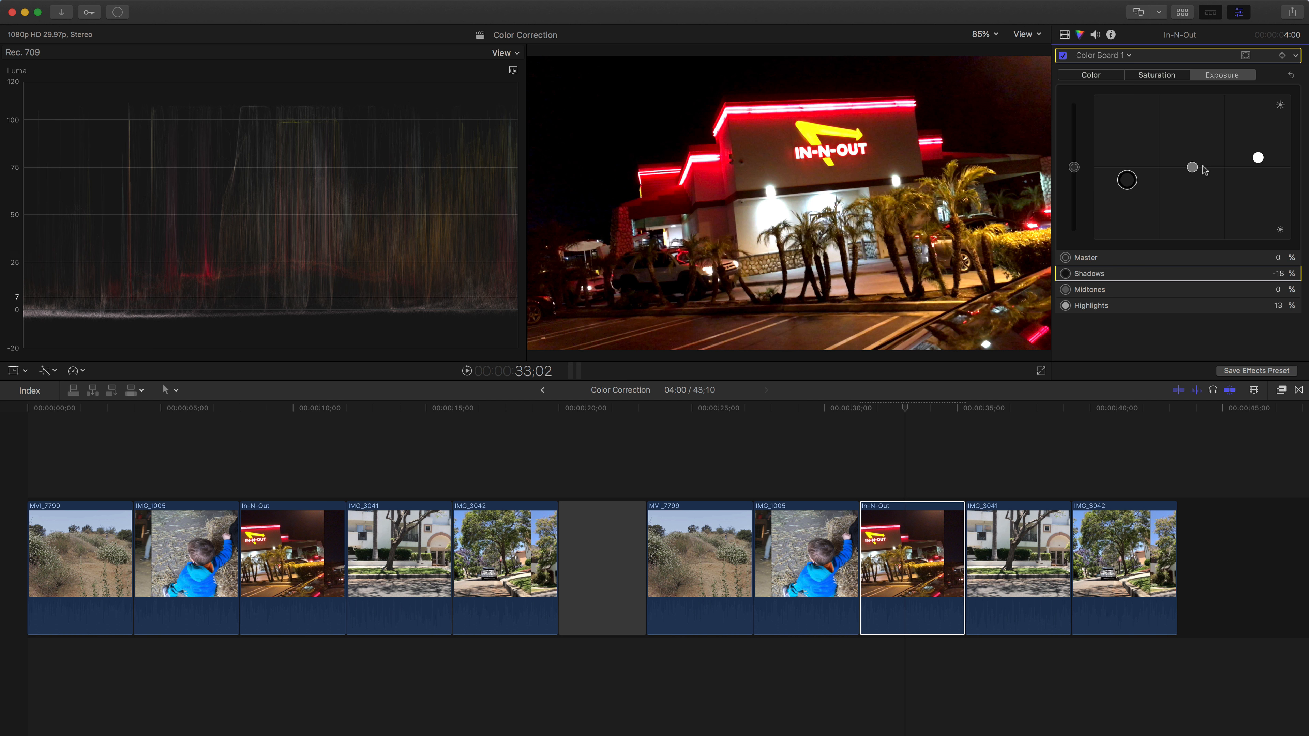
drag(1192, 167, 1194, 170)
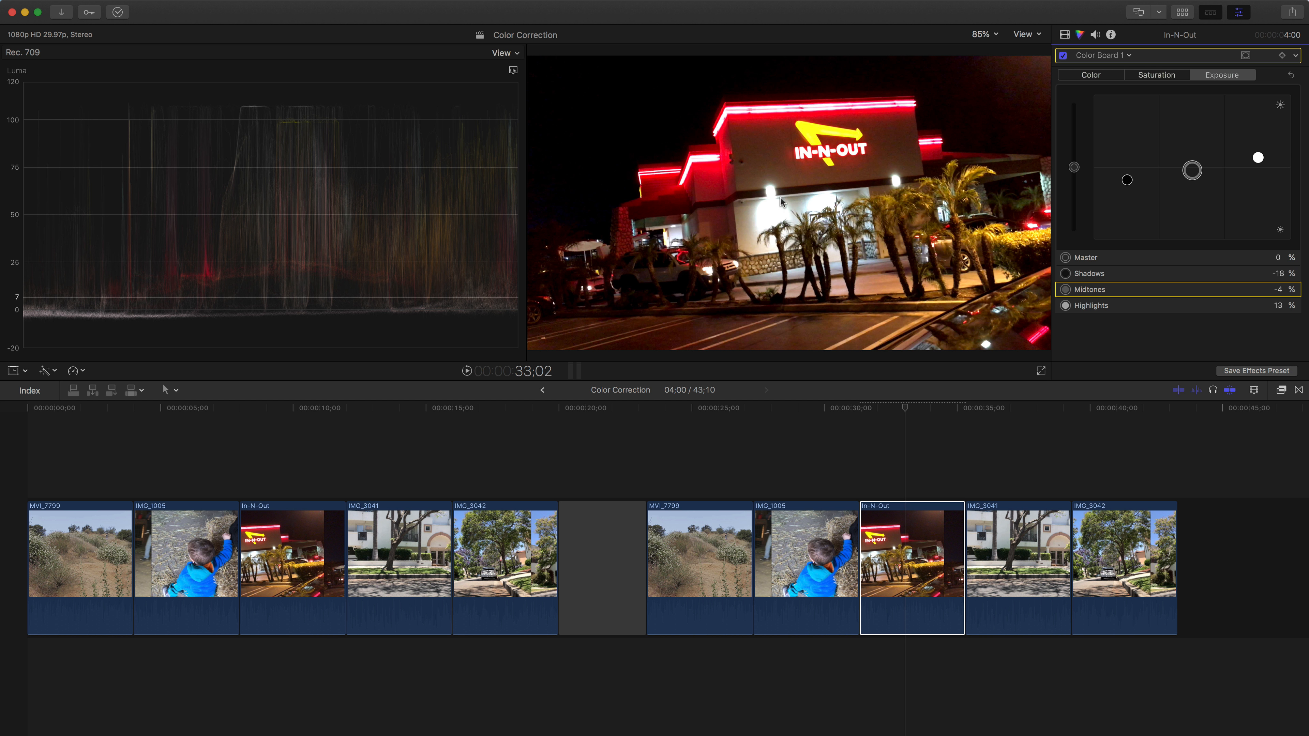
- Compare the In-N-Out clip with and without its Color Board 1 correction, leaving the correction enabled
click(1063, 55)
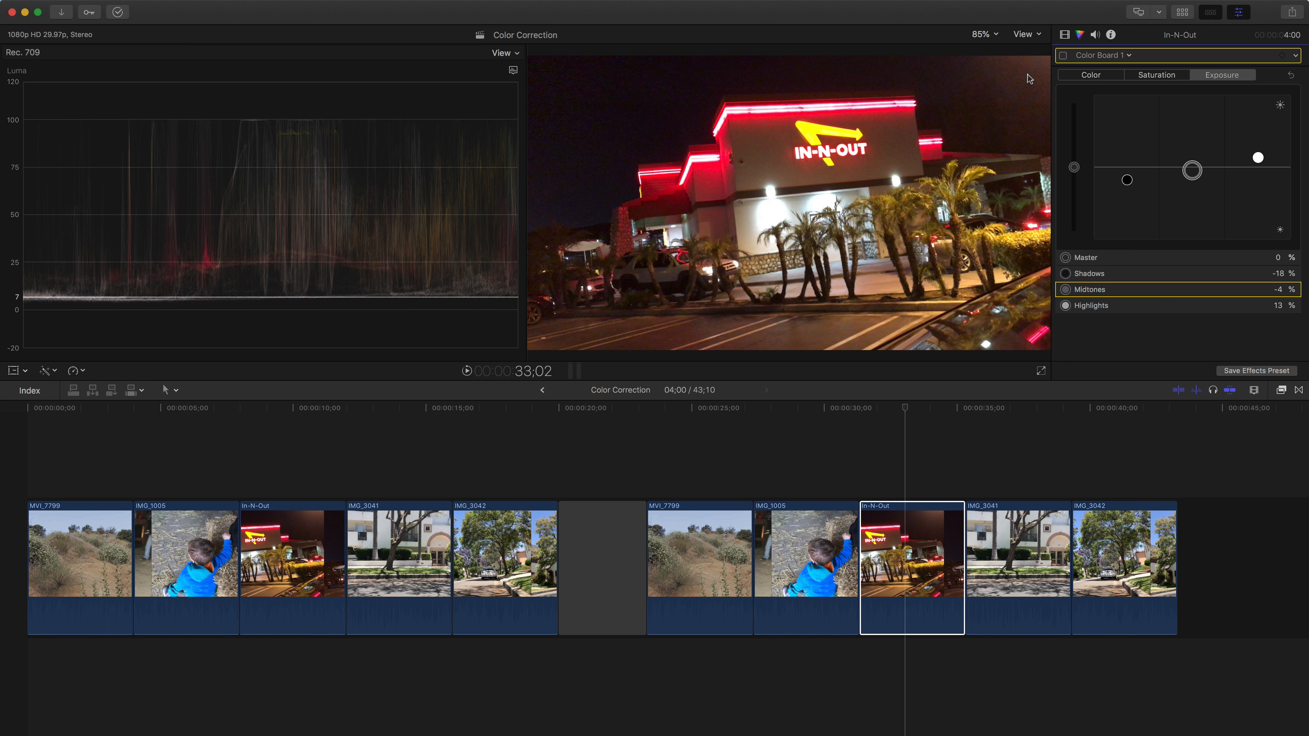
click(1063, 55)
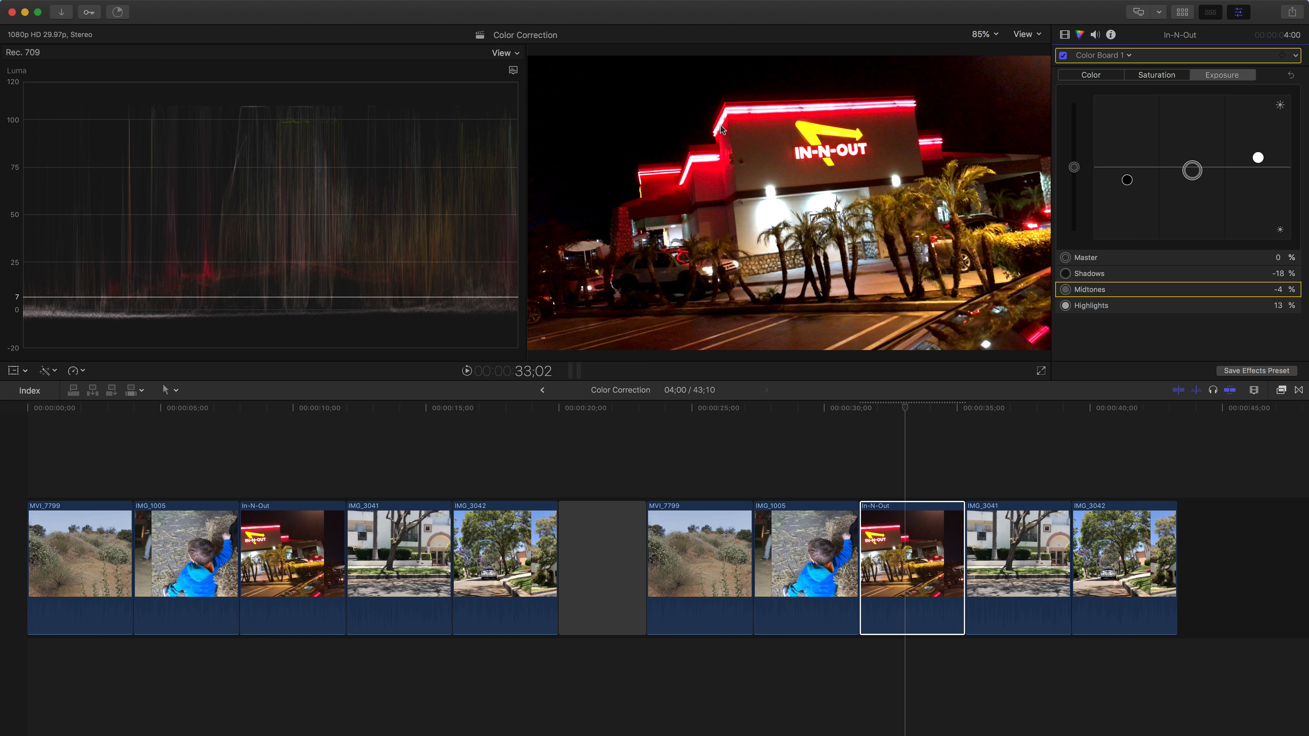
click(1063, 55)
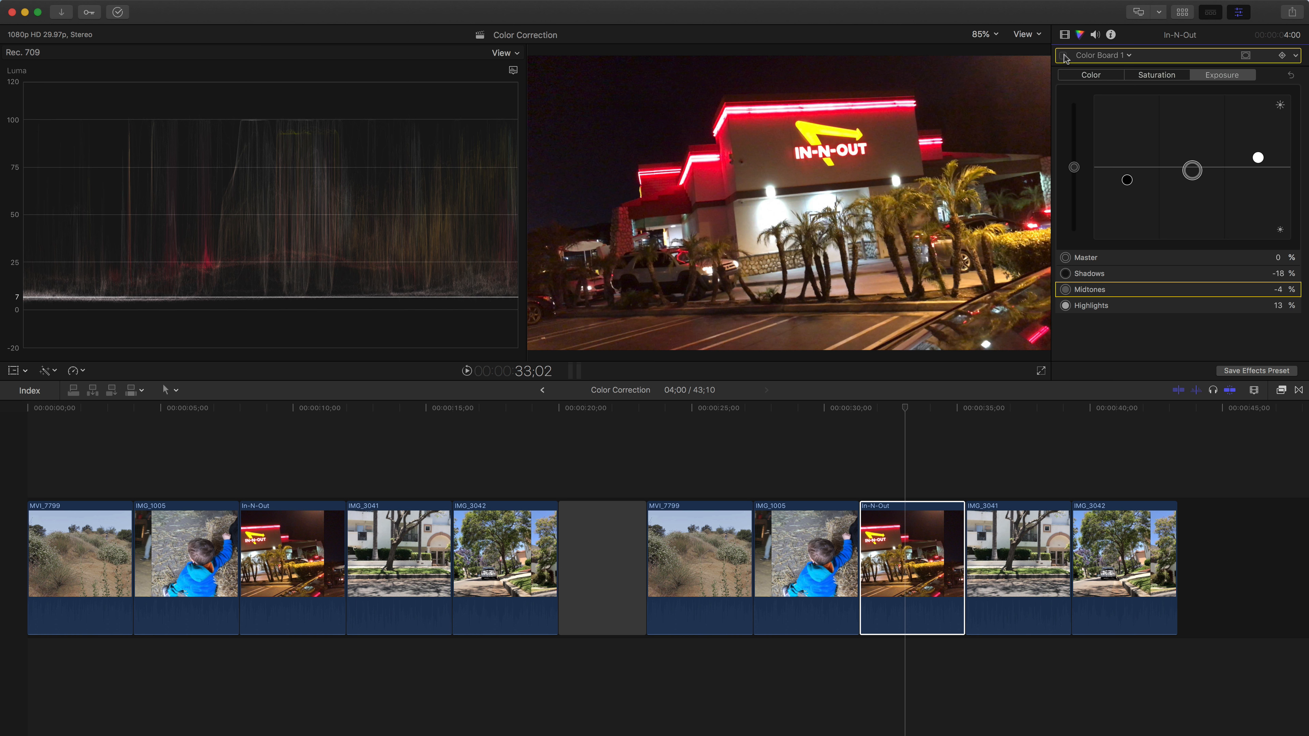
click(1063, 55)
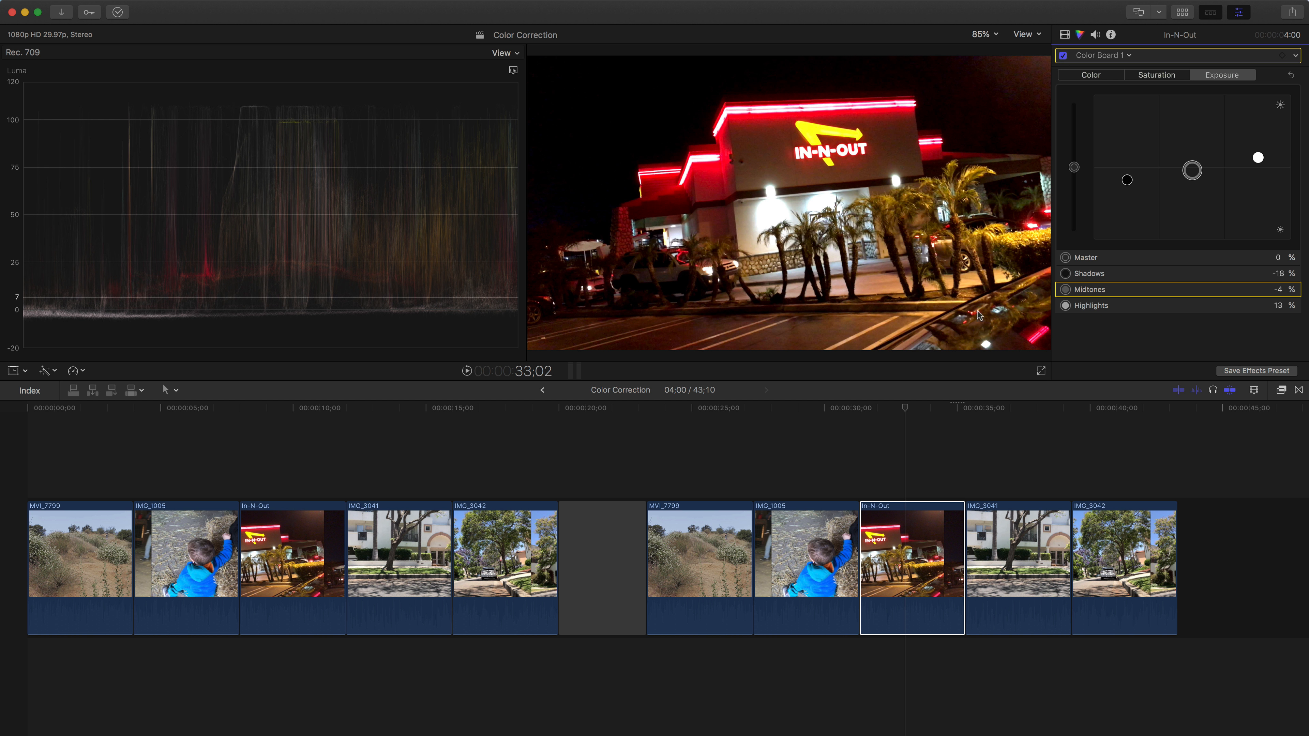
- Set the second IMG_3041 clip's exposure to highlights 13%, shadows -13% and midtones -19%, and compare it with and without the correction
click(1006, 407)
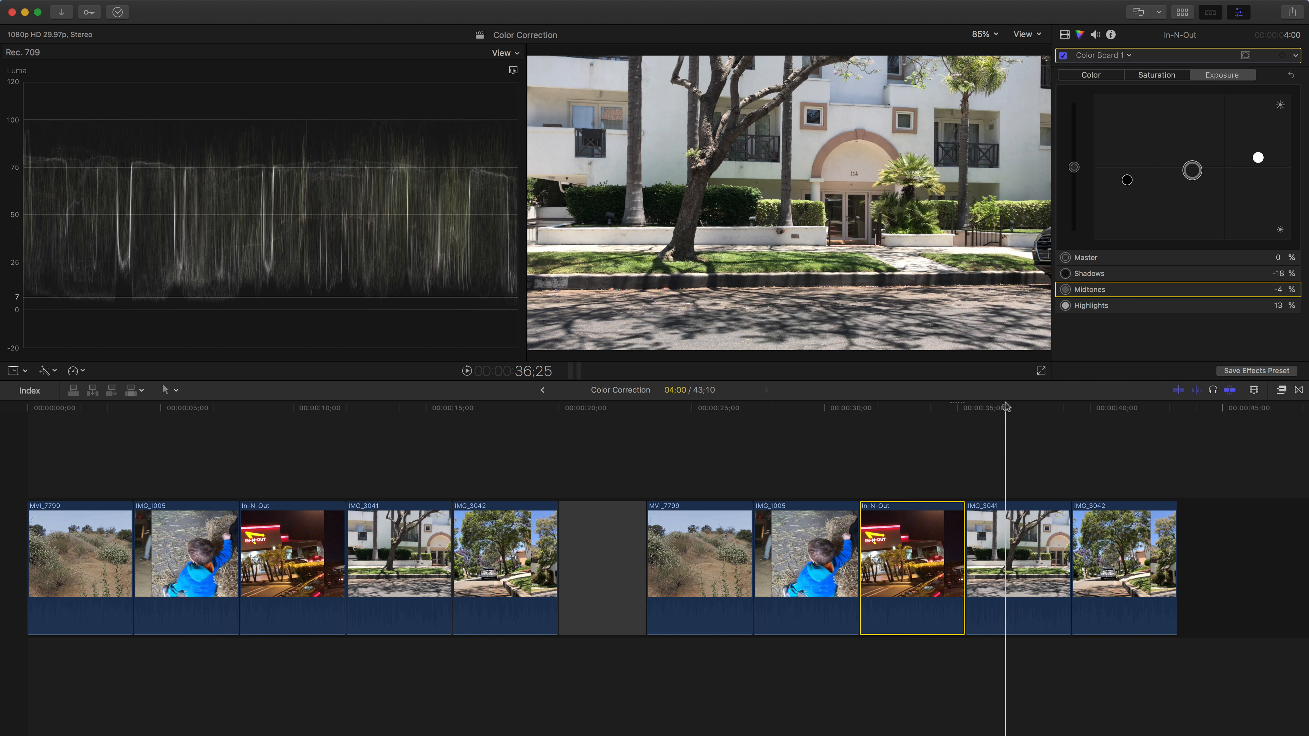
click(1010, 554)
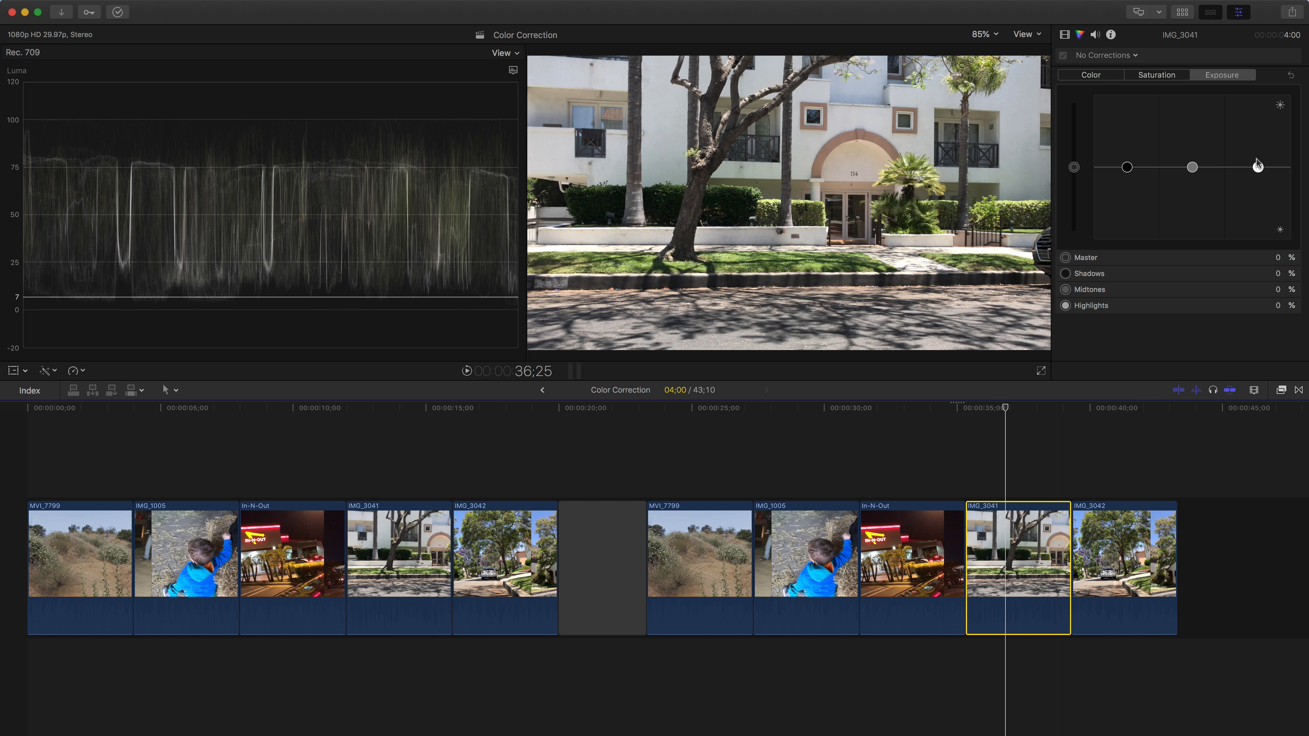
mouse_move(1258, 166)
mouse_down()
mouse_move(1258, 141)
mouse_move(1258, 169)
mouse_move(1260, 158)
mouse_up()
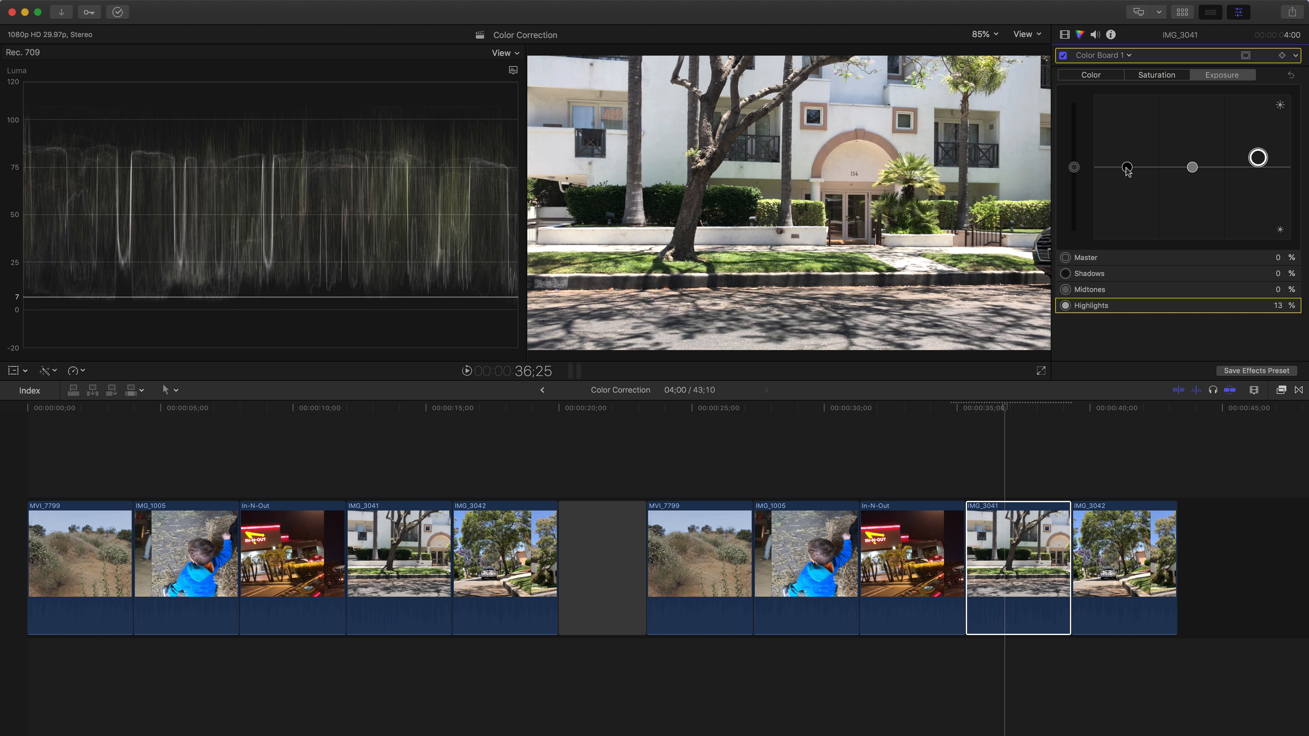
drag(1127, 168, 1128, 189)
drag(1128, 187, 1201, 181)
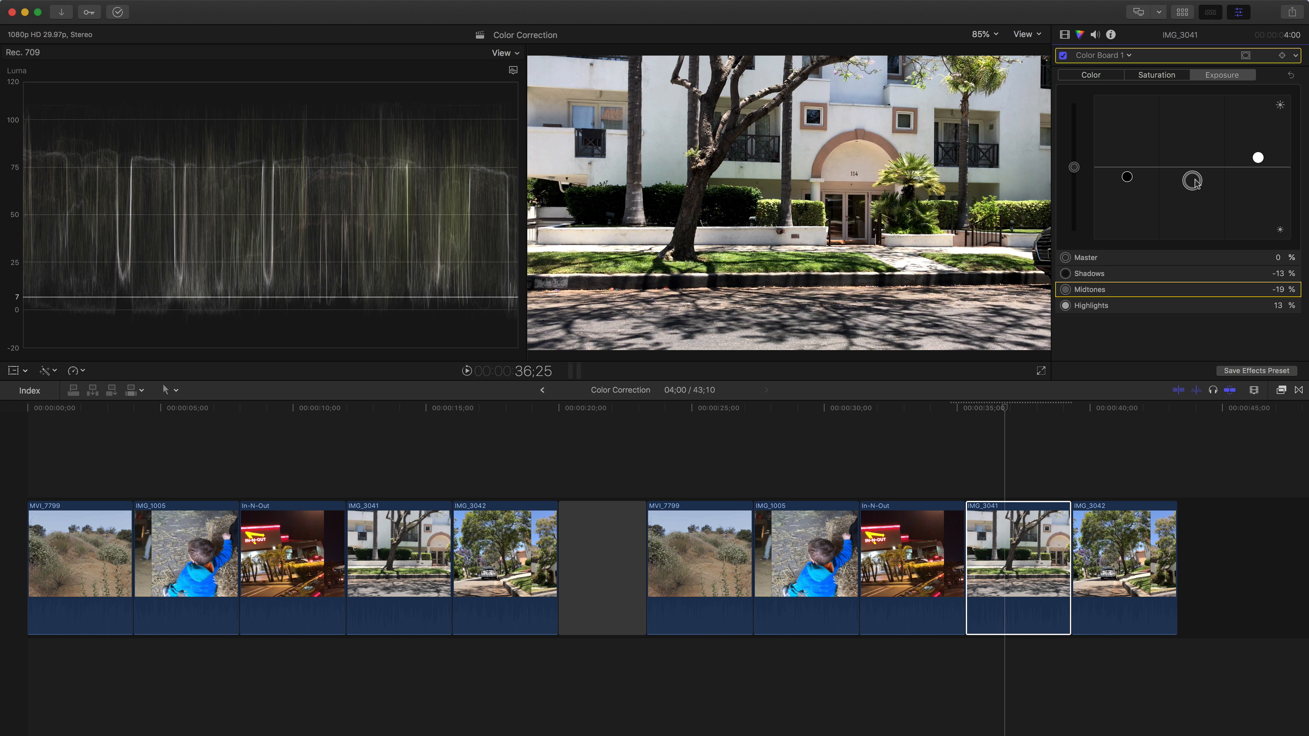
click(1063, 55)
click(1063, 55)
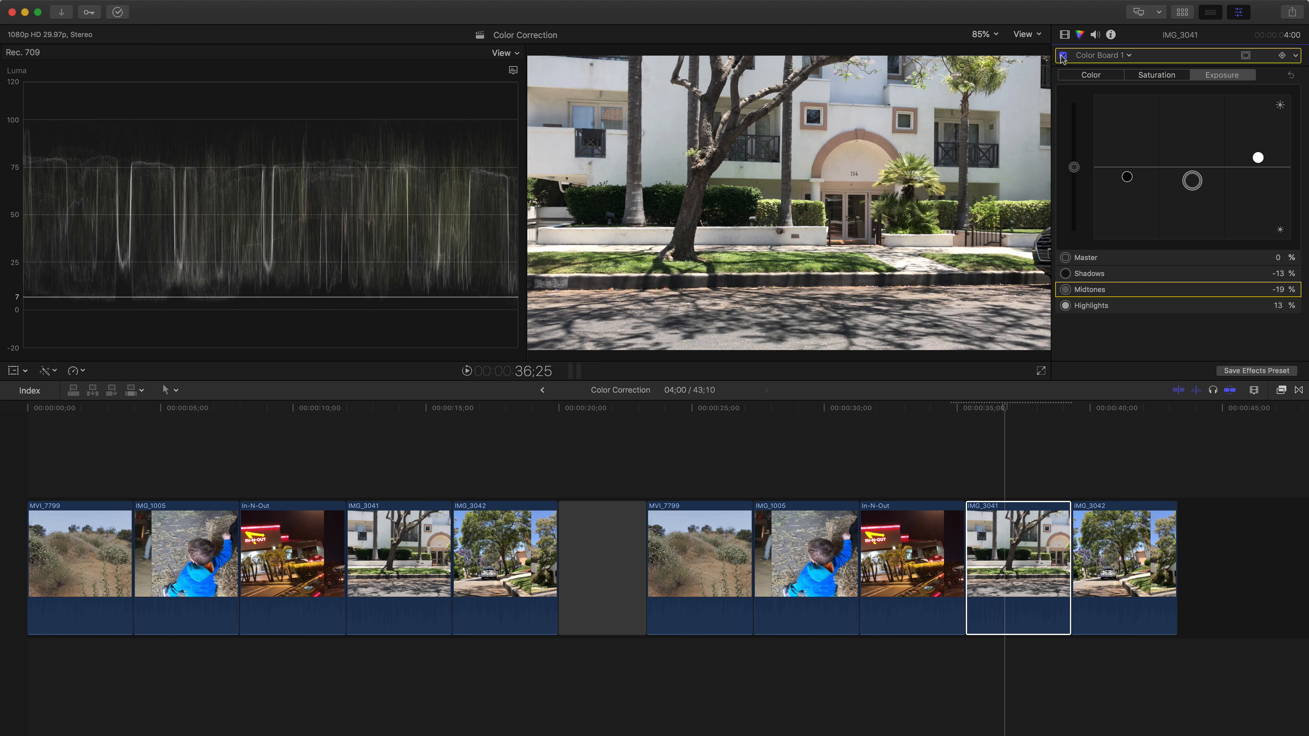
- Switch Color Board 1 off and on repeatedly for the second IMG_3041 clip to compare image and waveform, leaving it enabled
click(1062, 55)
click(1062, 55)
click(1063, 56)
click(1062, 55)
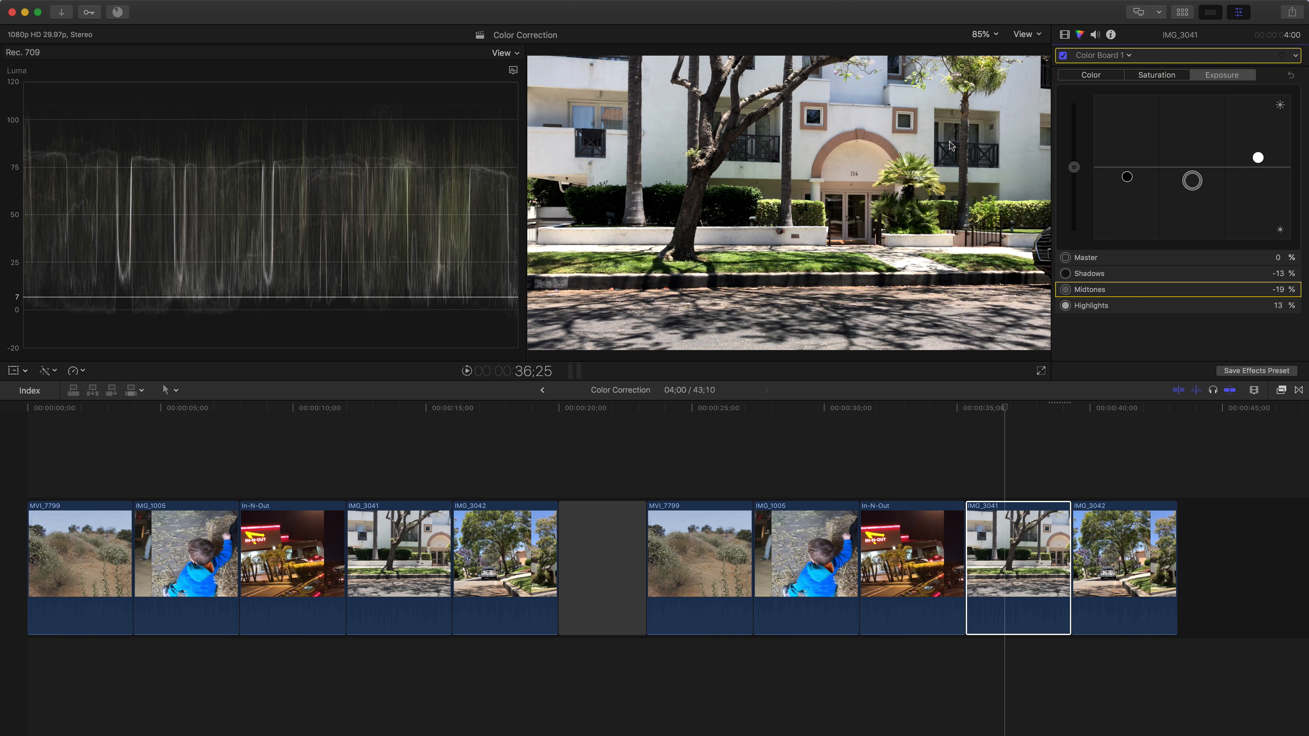
click(1063, 57)
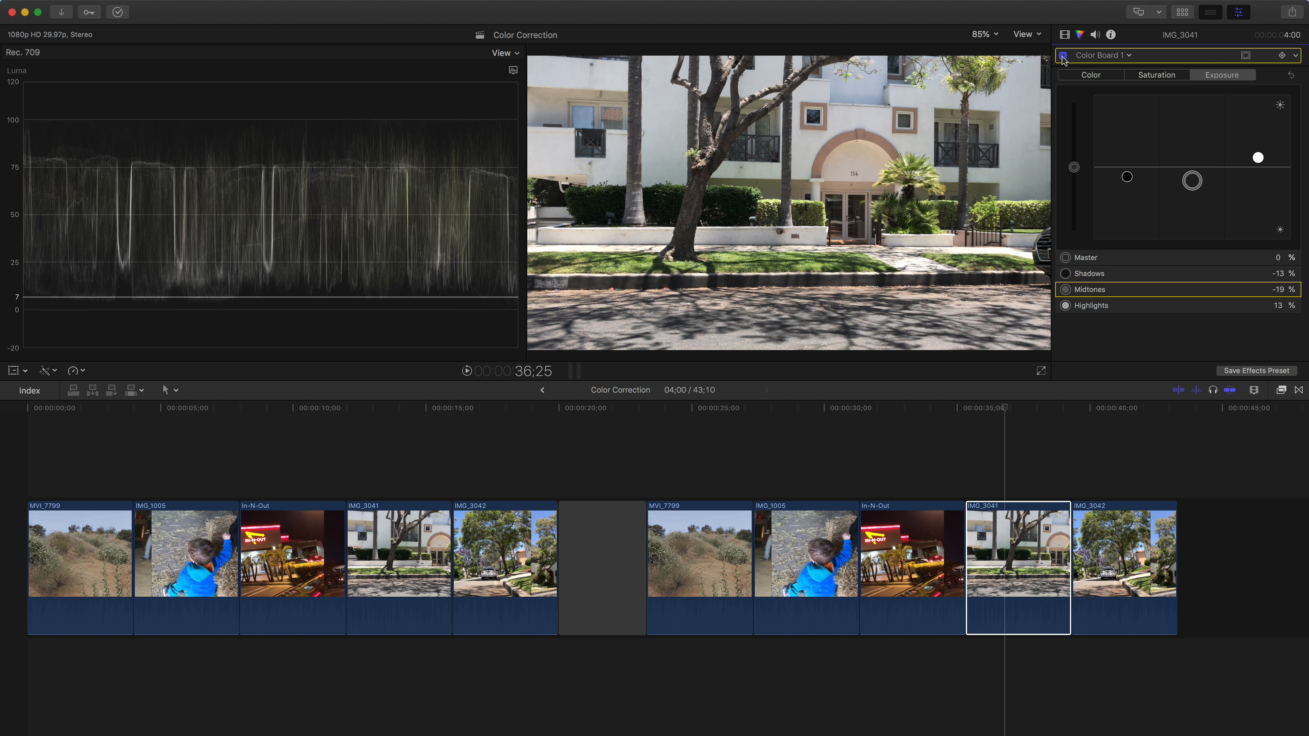
click(1063, 55)
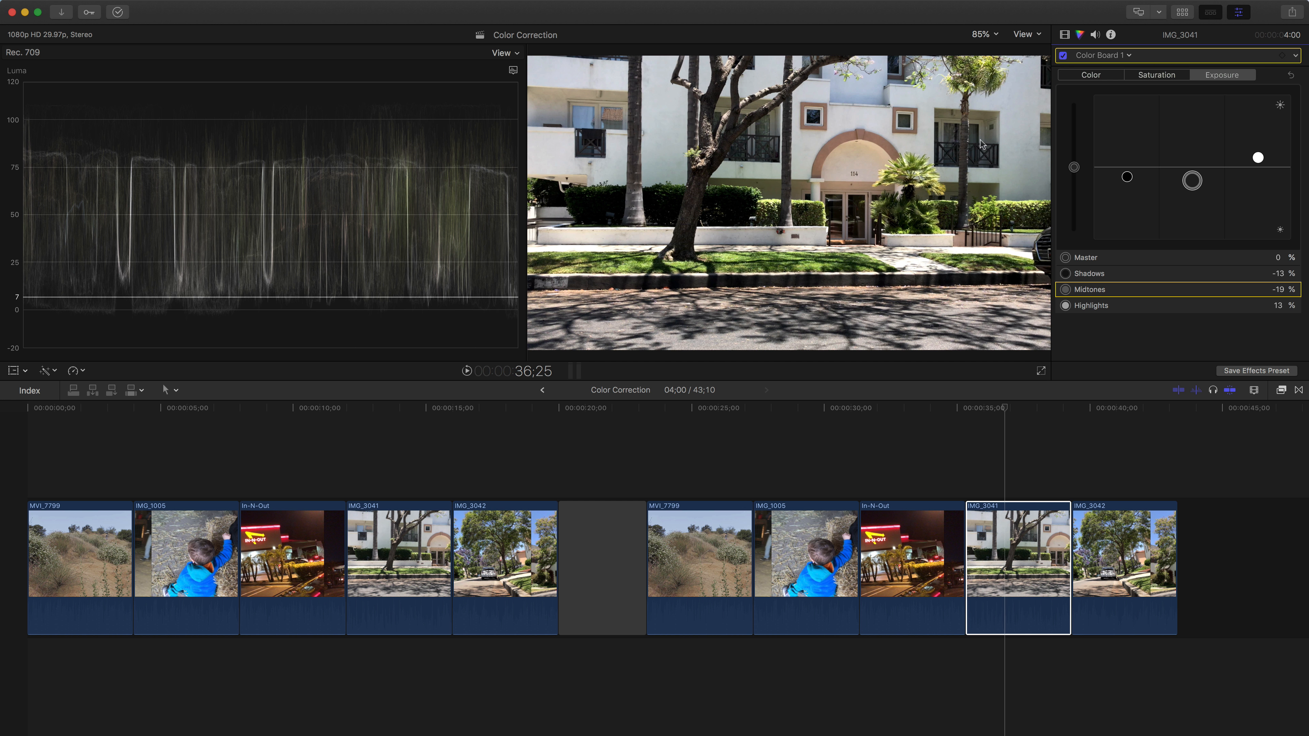
click(1064, 55)
click(1063, 56)
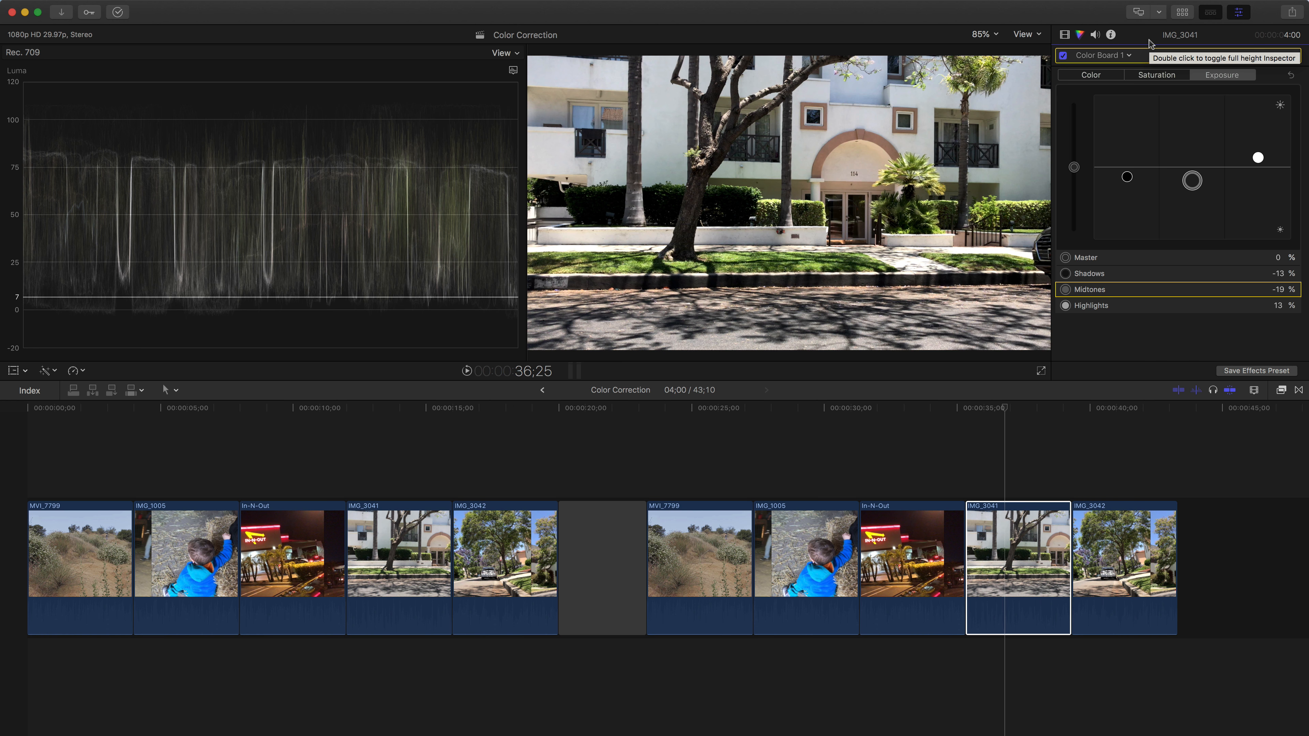
- Copy the corrected second IMG_3041 clip and paste only its effects onto the second IMG_3042 clip
click(1012, 408)
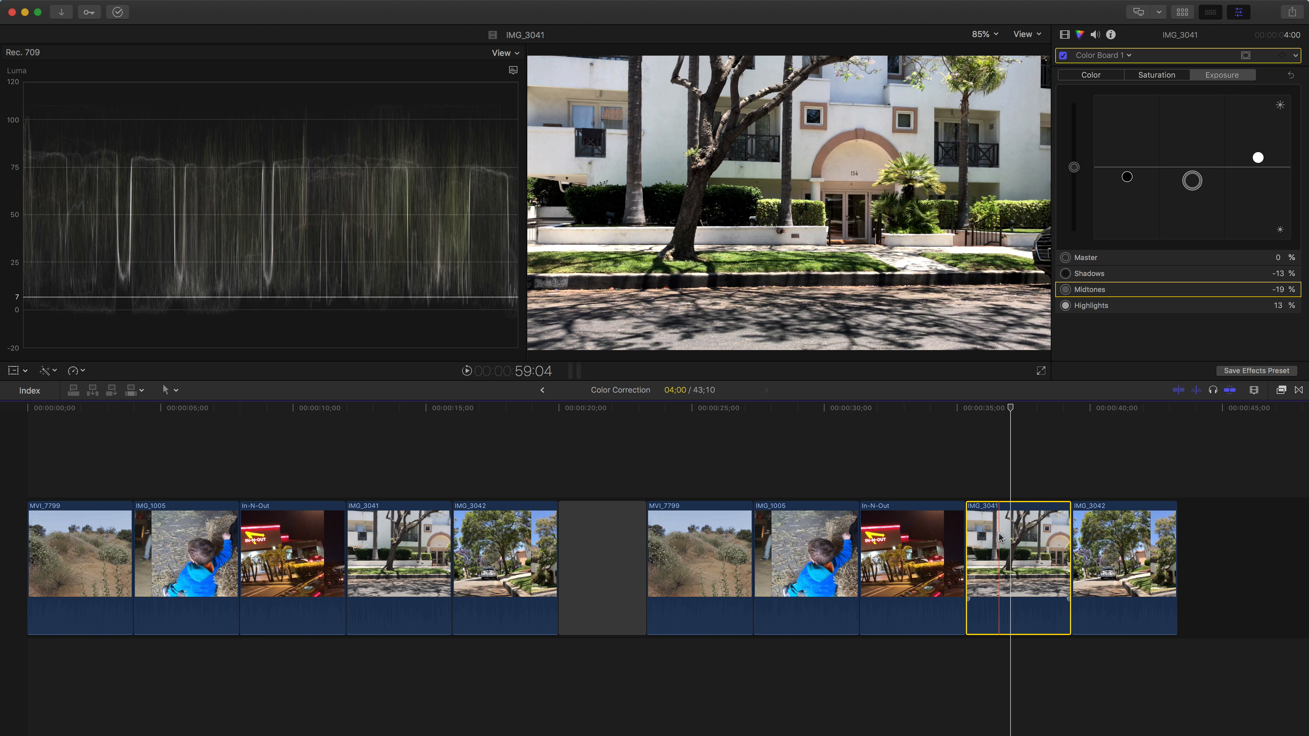
click(1117, 552)
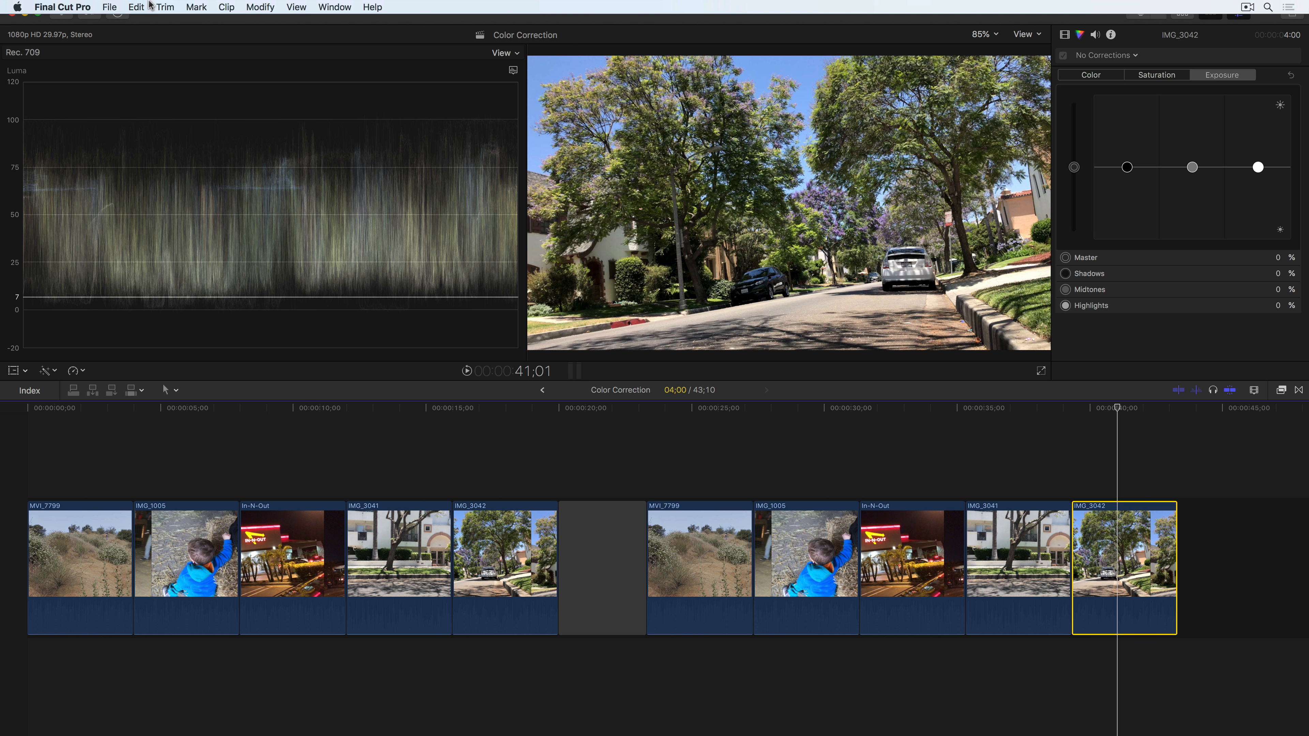
click(136, 7)
mouse_move(209, 176)
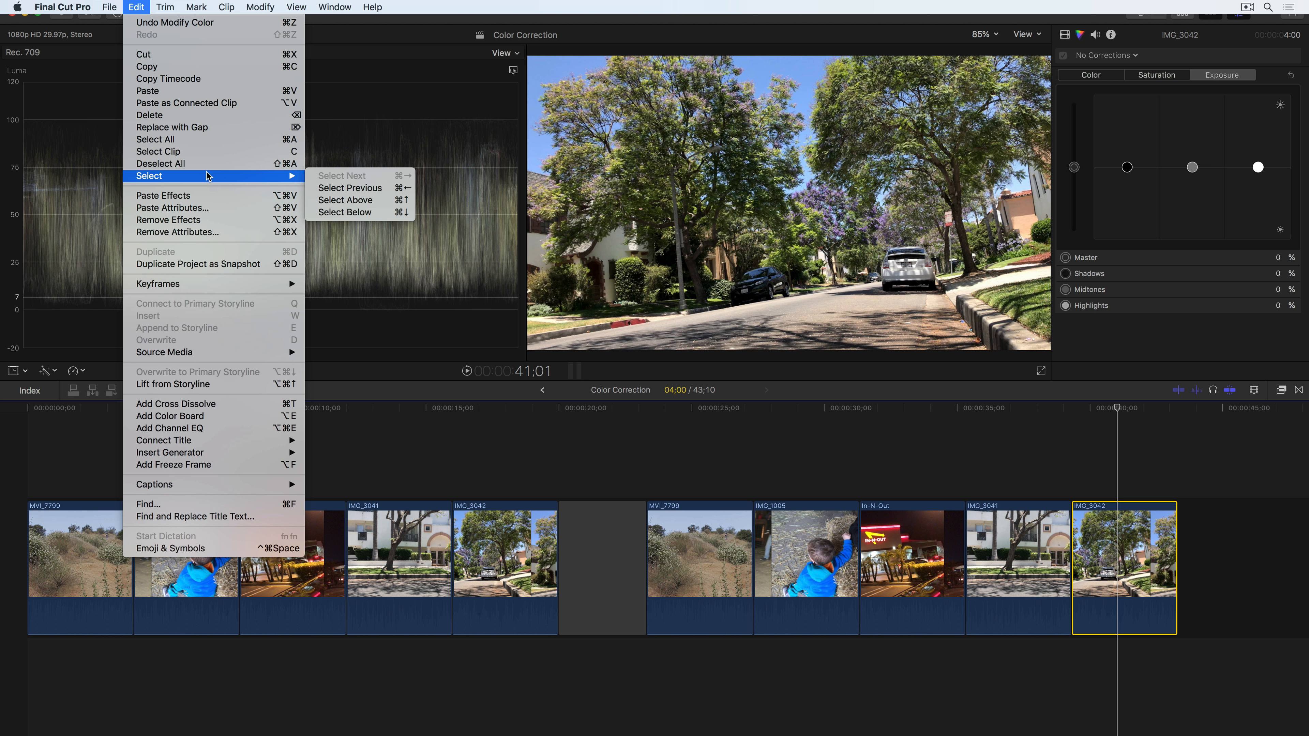
click(206, 196)
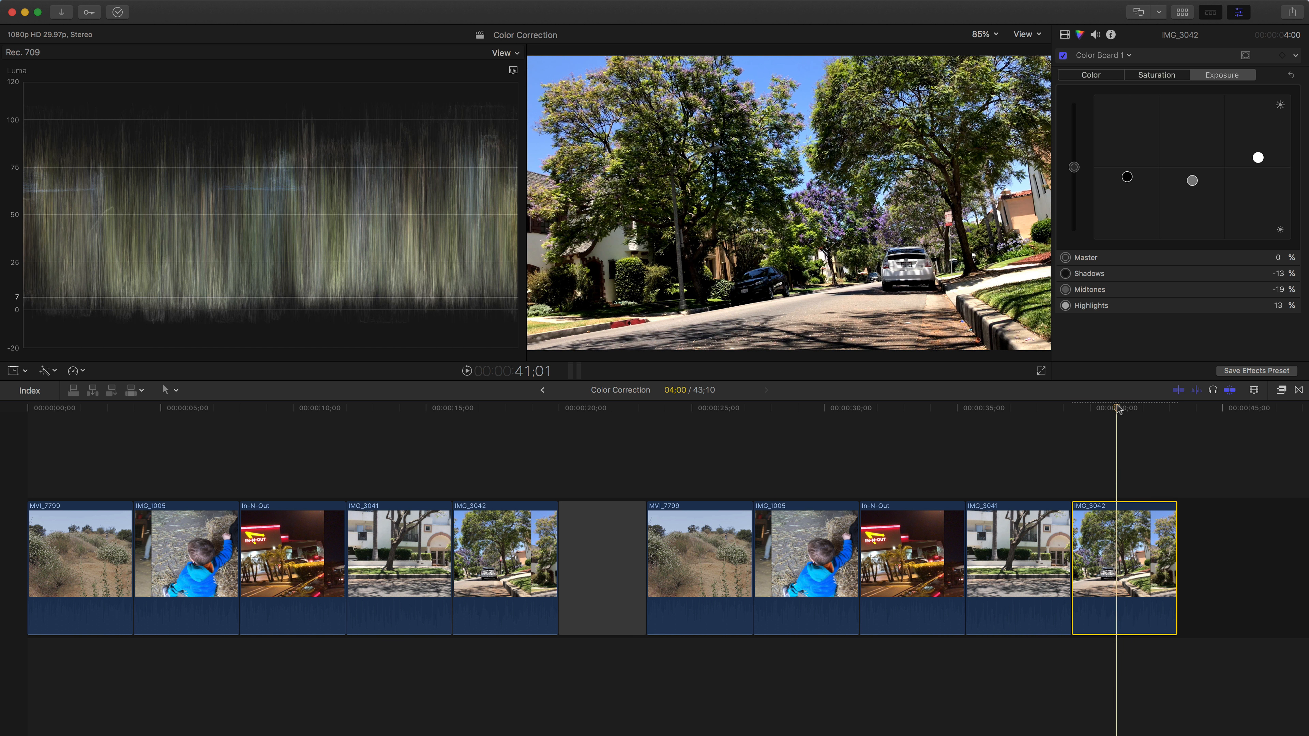
- Compare the second IMG_3042 clip with and without the pasted Color Board 1 correction, leaving the correction enabled
click(1063, 55)
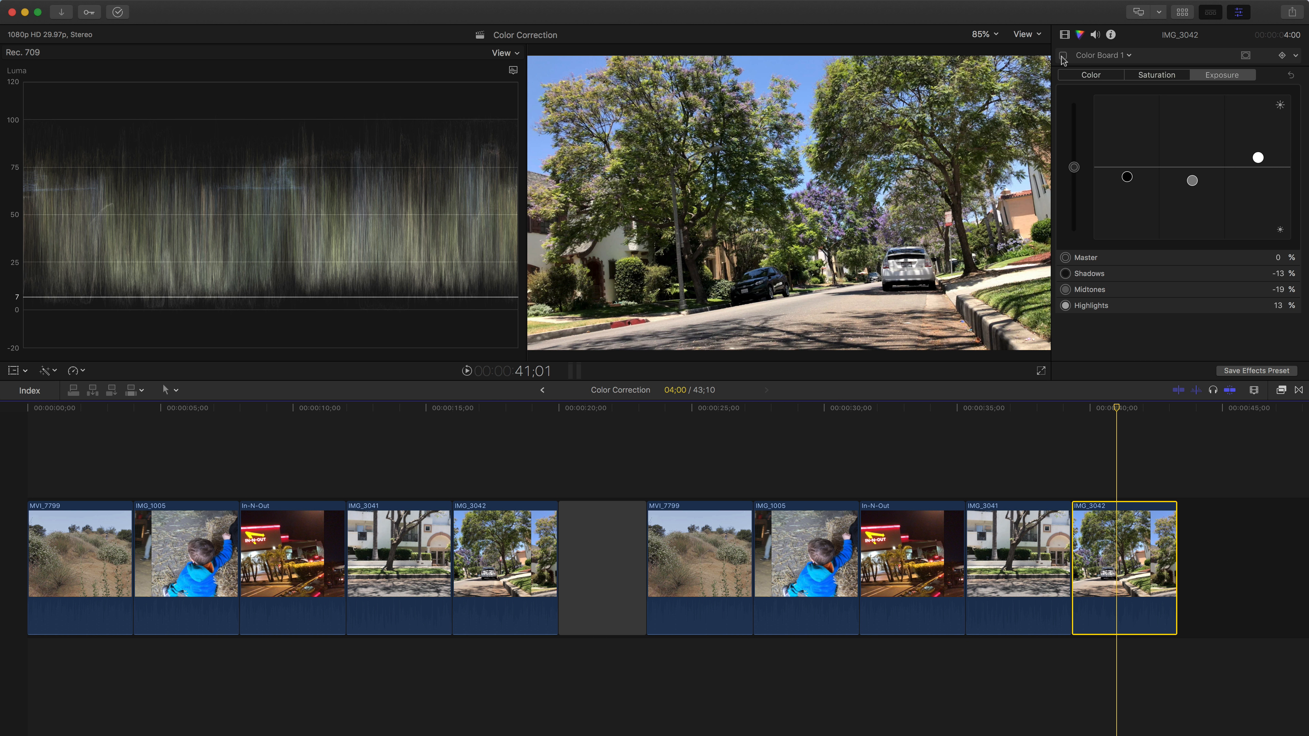
click(1062, 55)
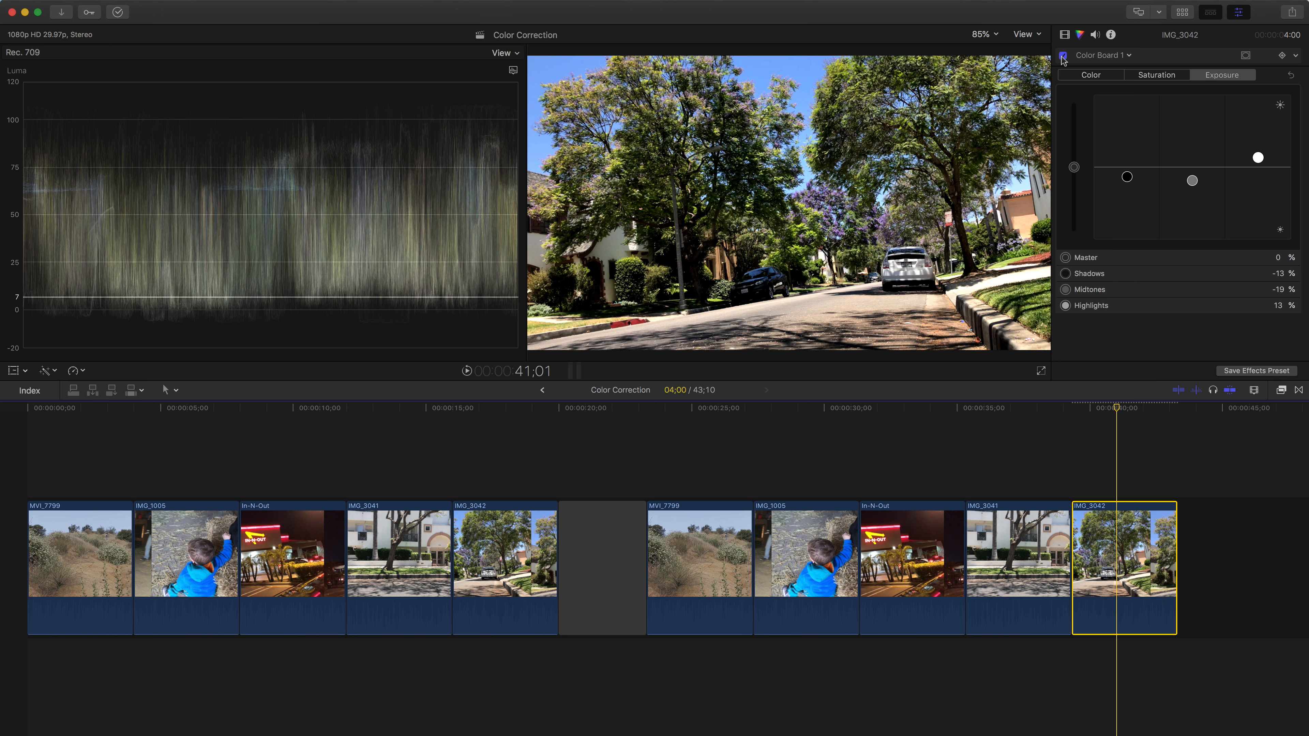
click(1063, 55)
click(1062, 55)
click(1063, 55)
click(1062, 55)
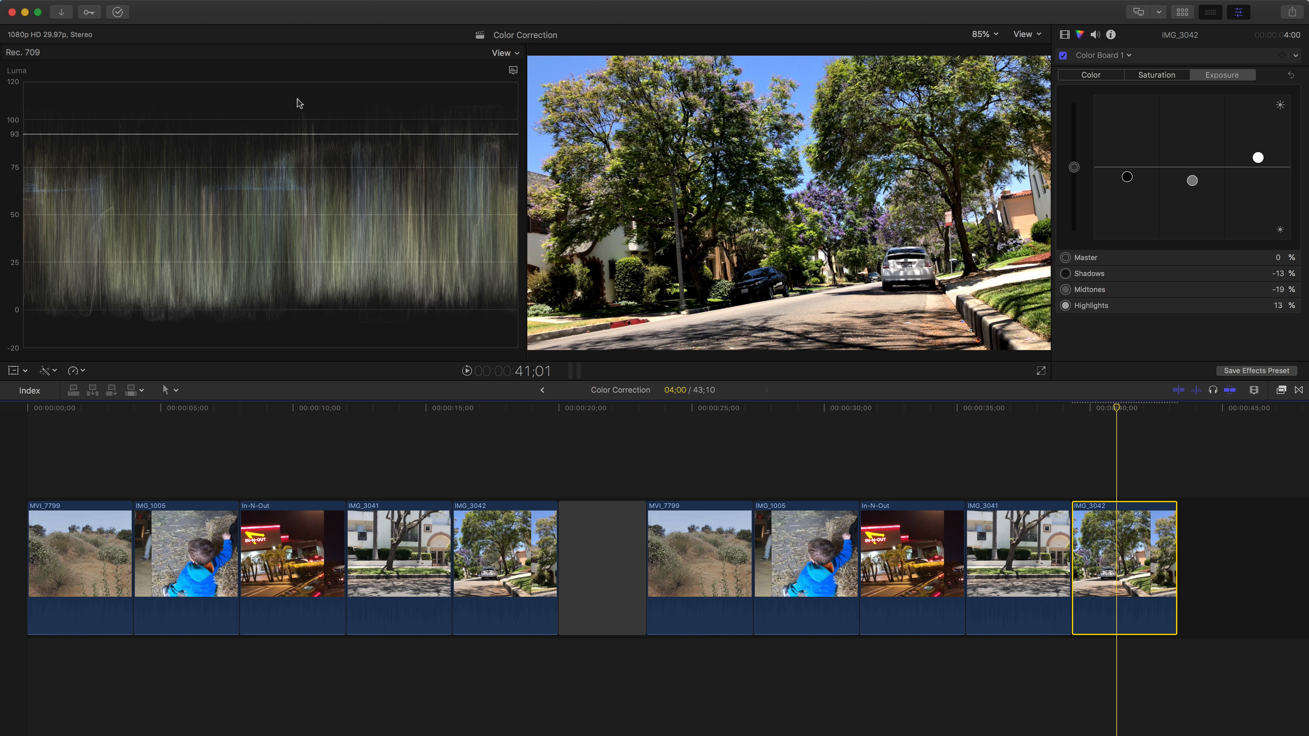
- Review the Paste Attributes options for pasting from IMG_3041 to the second IMG_3042 clip, and close them without pasting
click(133, 5)
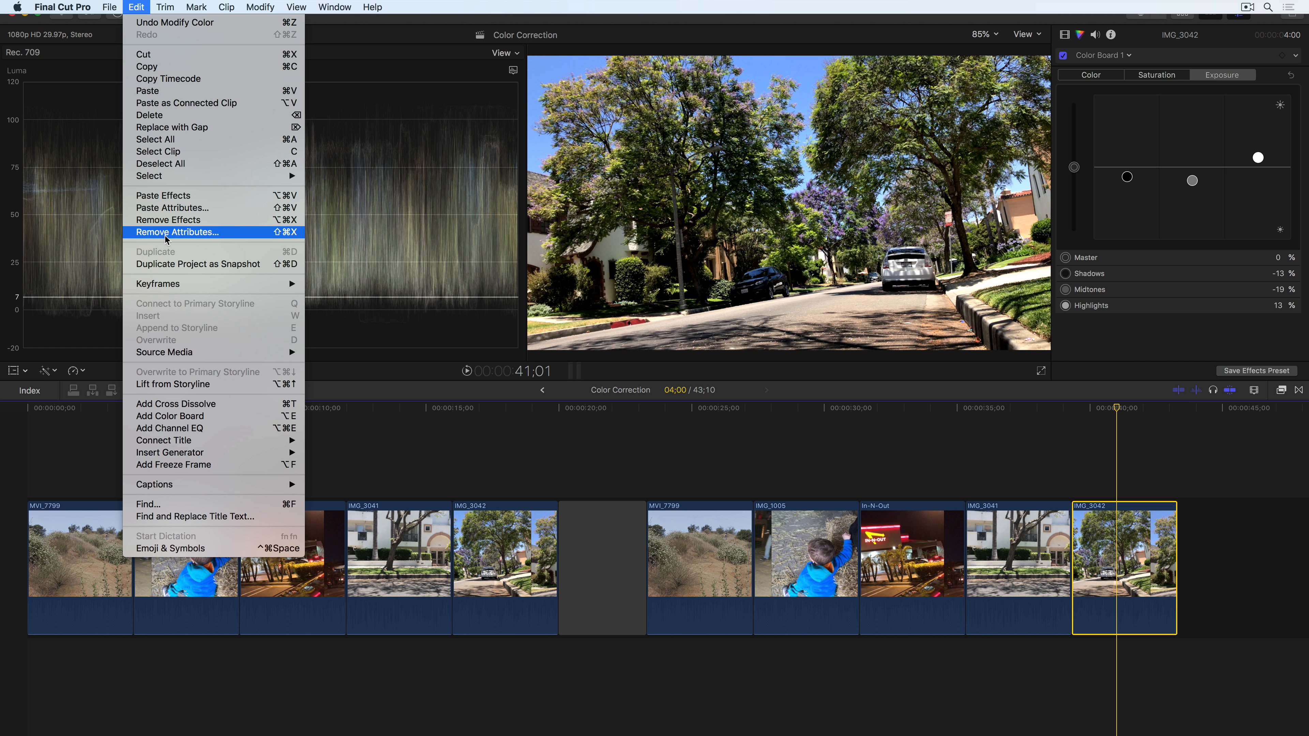
click(196, 207)
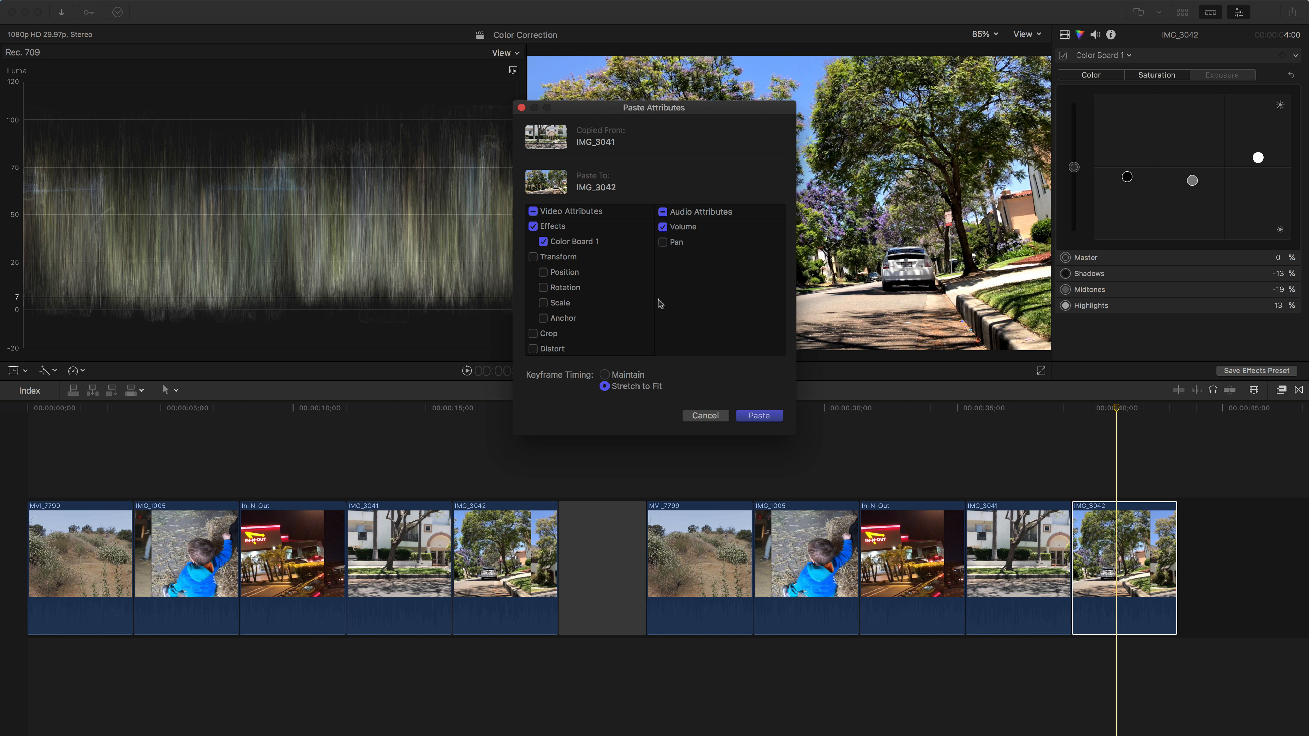
click(521, 108)
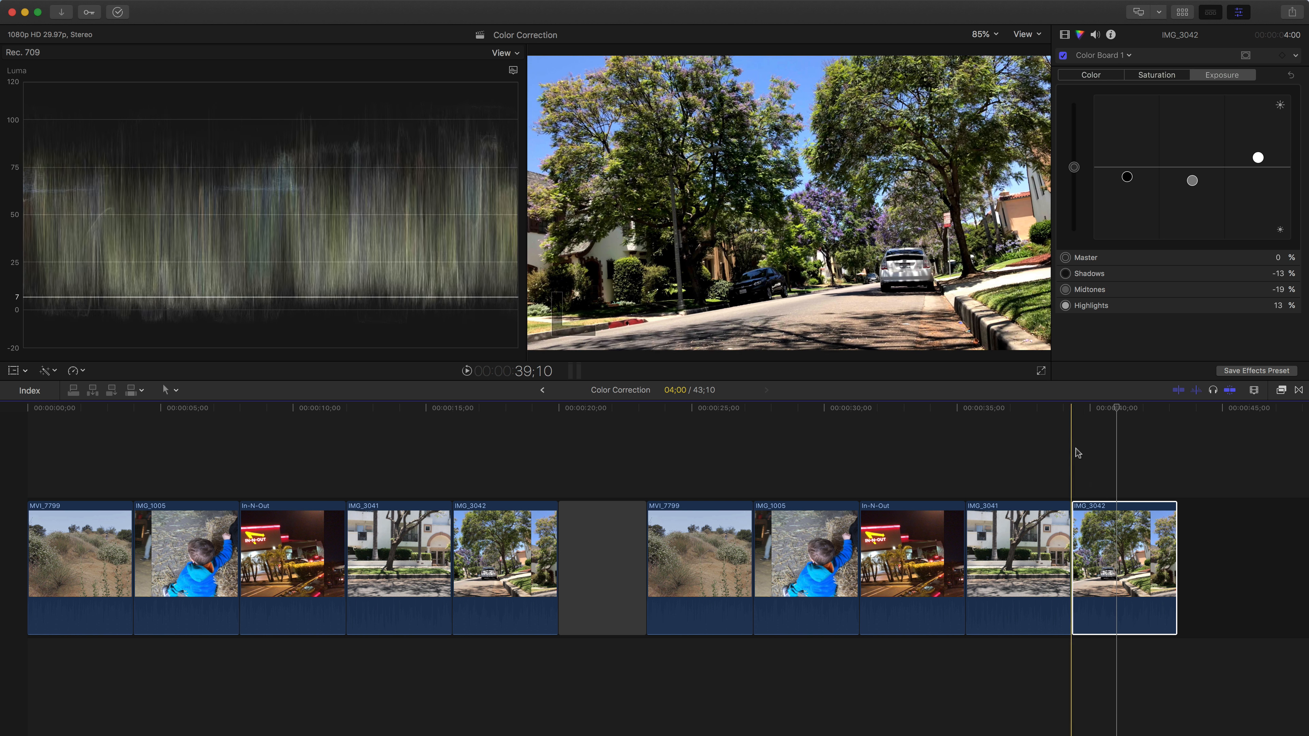